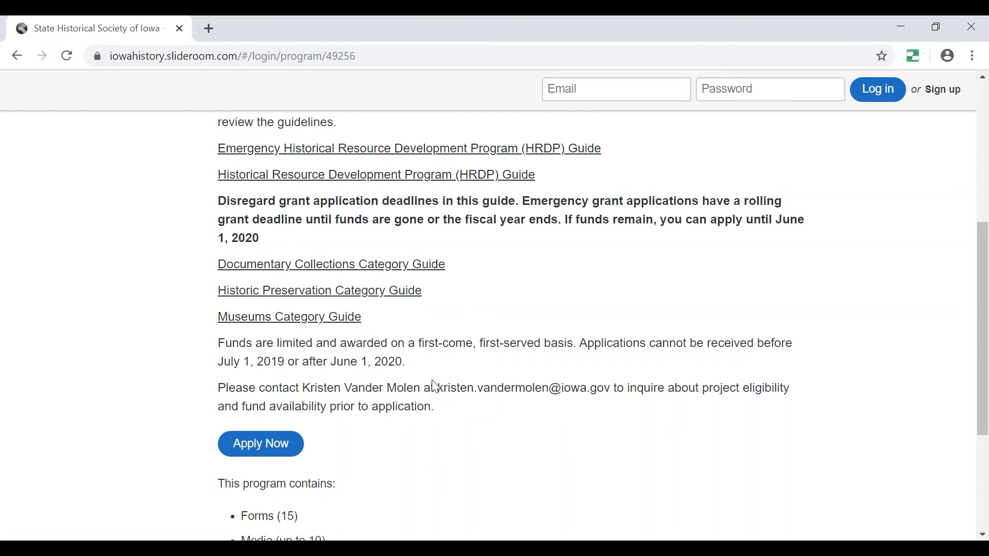
# Expand the full application preview and scroll its forms down to Authorized Official Information.
pyautogui.scroll(-3, 435, 387)
pyautogui.click(293, 425)
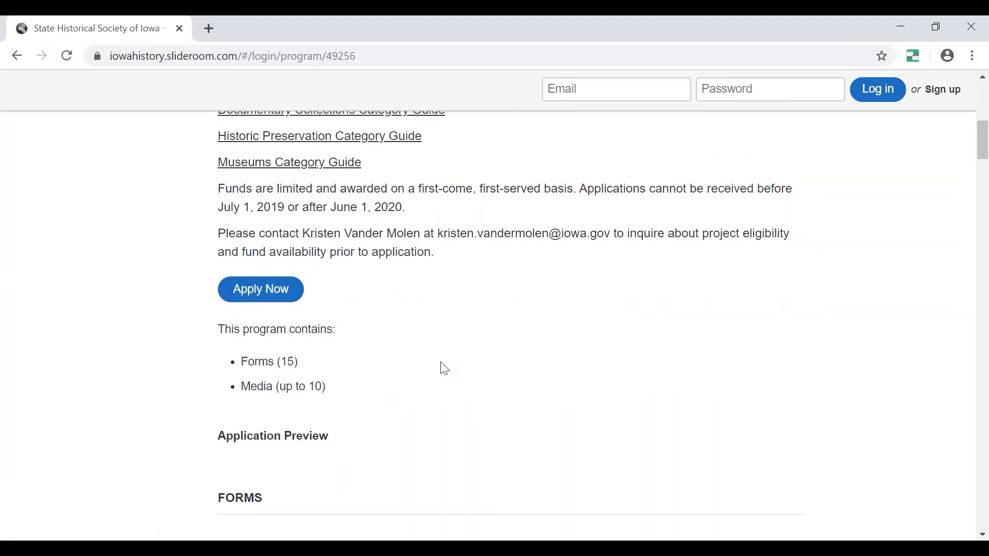
pyautogui.scroll(-5, 431, 370)
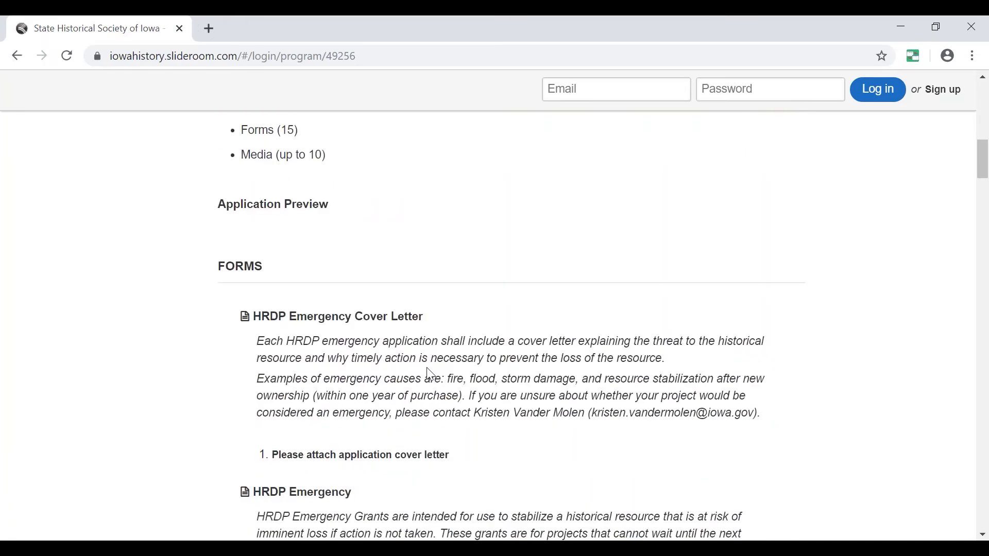
pyautogui.scroll(-5, 430, 375)
pyautogui.scroll(-2, 417, 374)
pyautogui.scroll(-3, 317, 319)
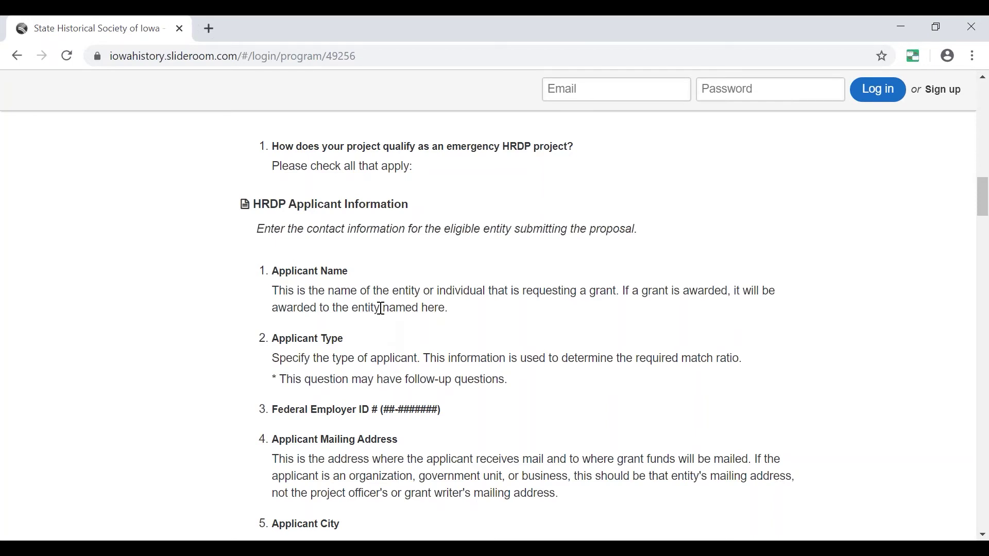
pyautogui.scroll(-8, 381, 309)
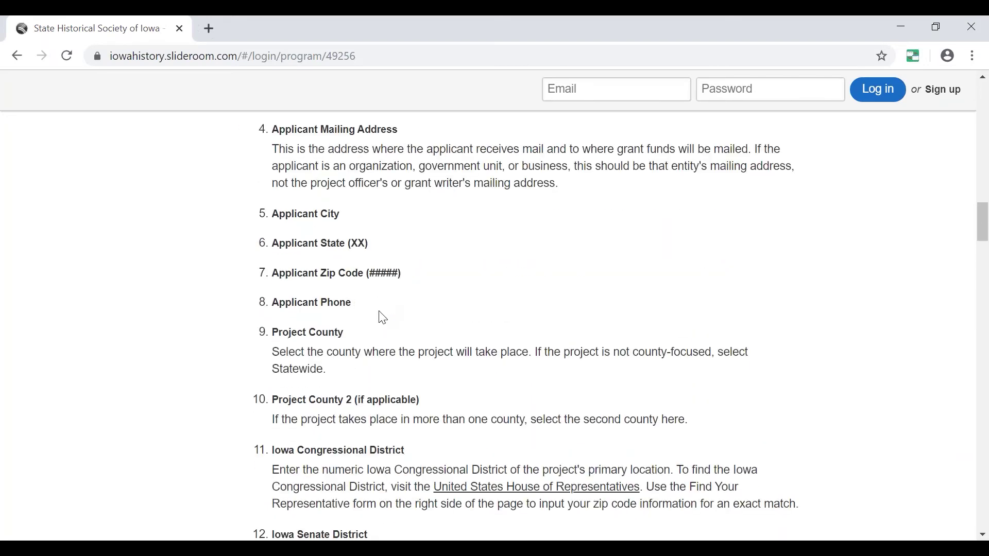
pyautogui.scroll(-3, 384, 330)
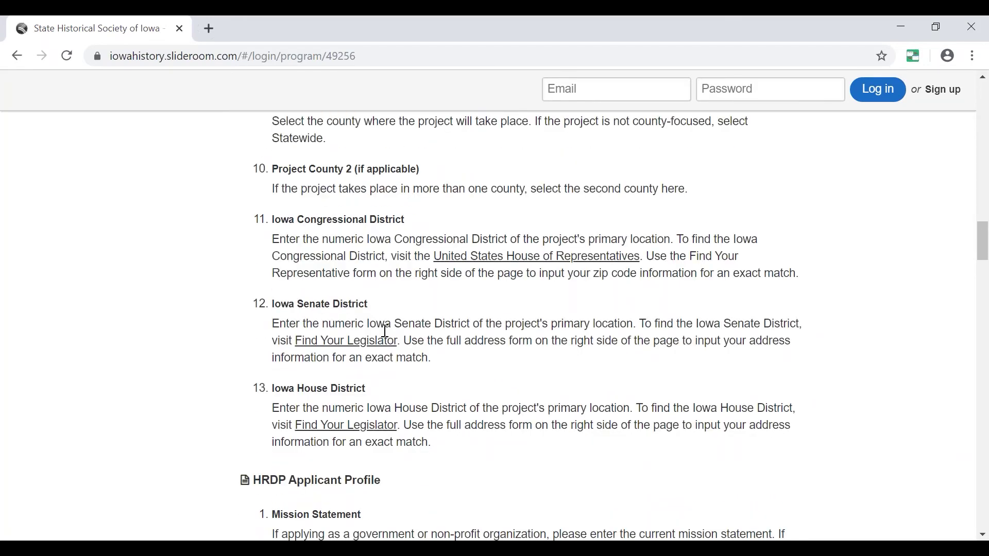
pyautogui.scroll(-2, 391, 347)
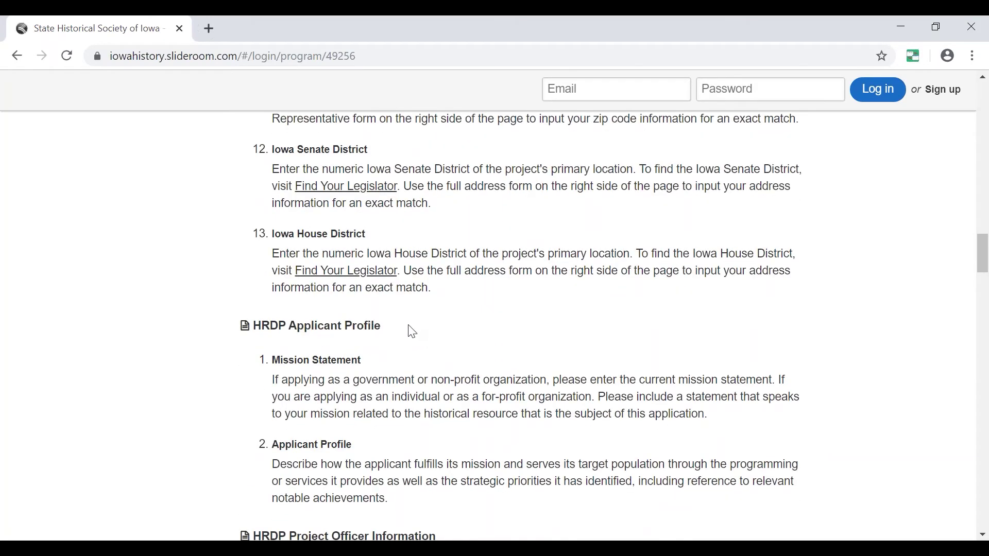
pyautogui.scroll(-1, 410, 328)
pyautogui.scroll(-4, 423, 333)
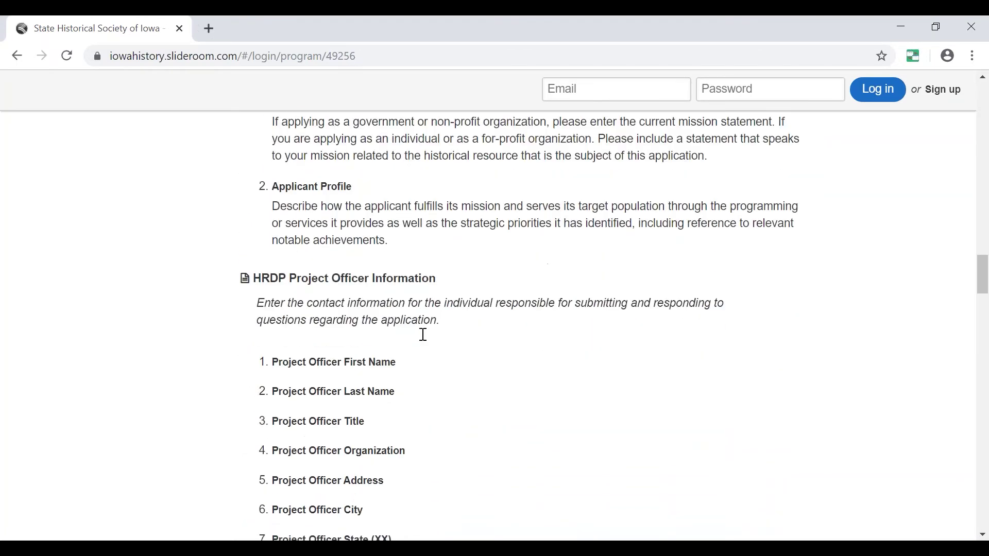
pyautogui.scroll(-6, 424, 335)
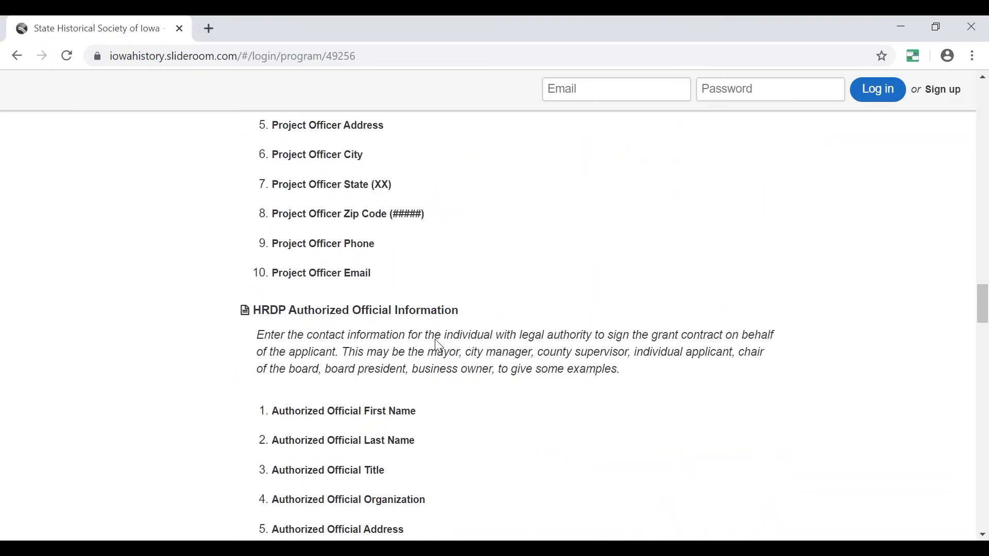
pyautogui.scroll(15, 426, 389)
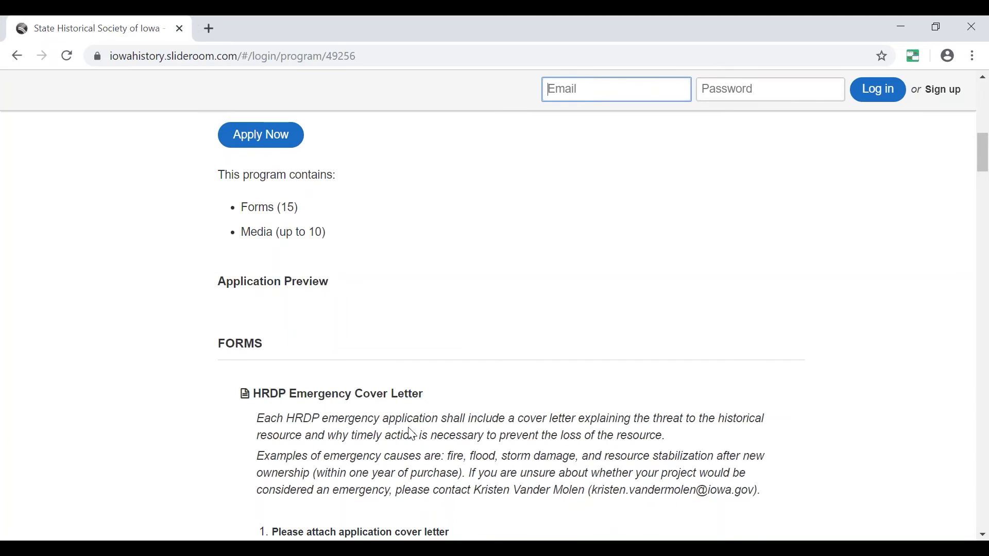
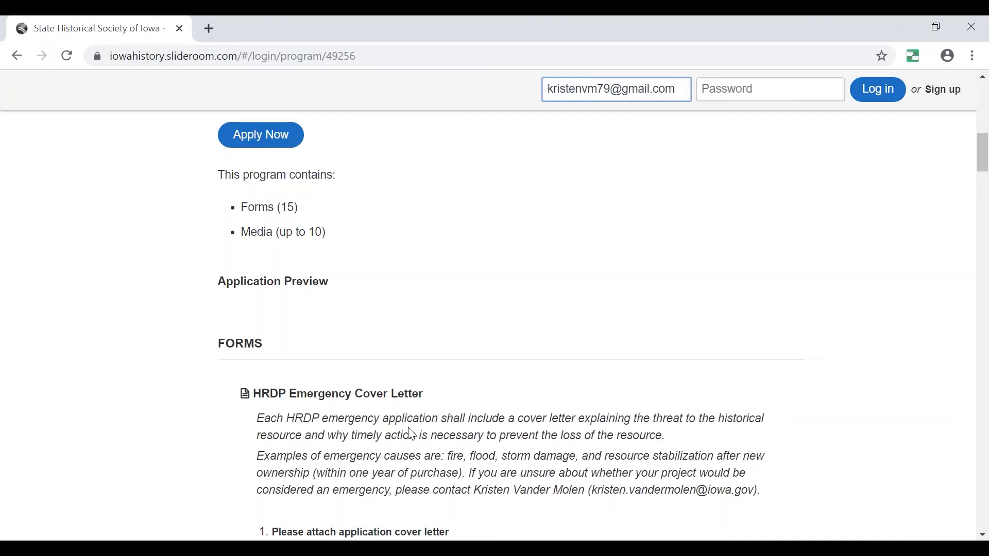
# Log in with the account e-mail and password.
pyautogui.click(707, 90)
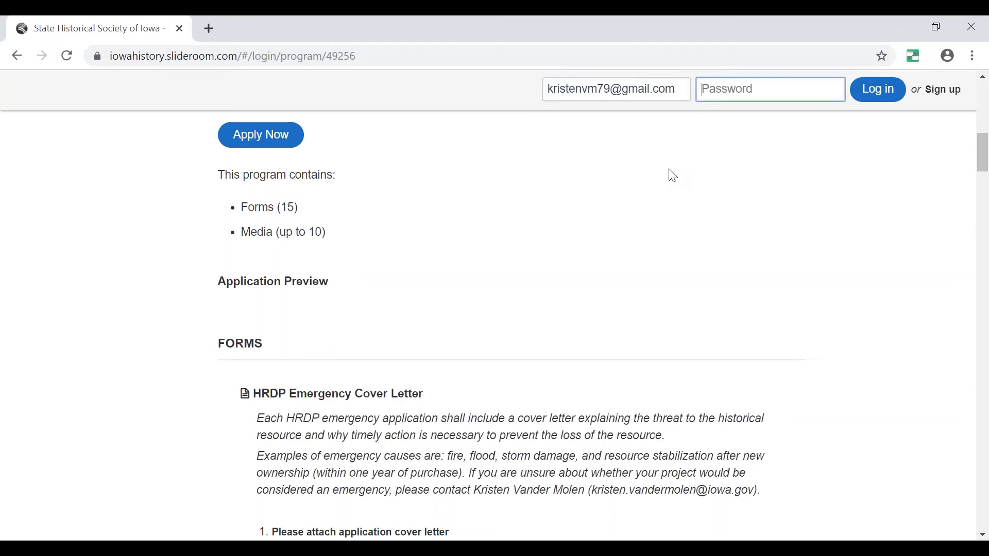
pyautogui.write('•')
pyautogui.press('Return')
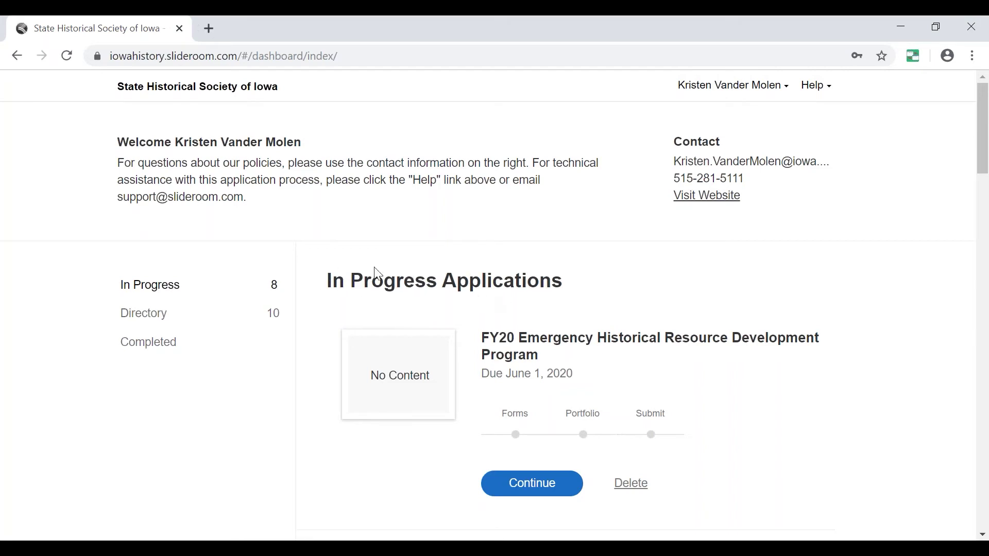
# Open the FY20 Emergency Historical Resource Development Program application from the Directory.
pyautogui.click(139, 321)
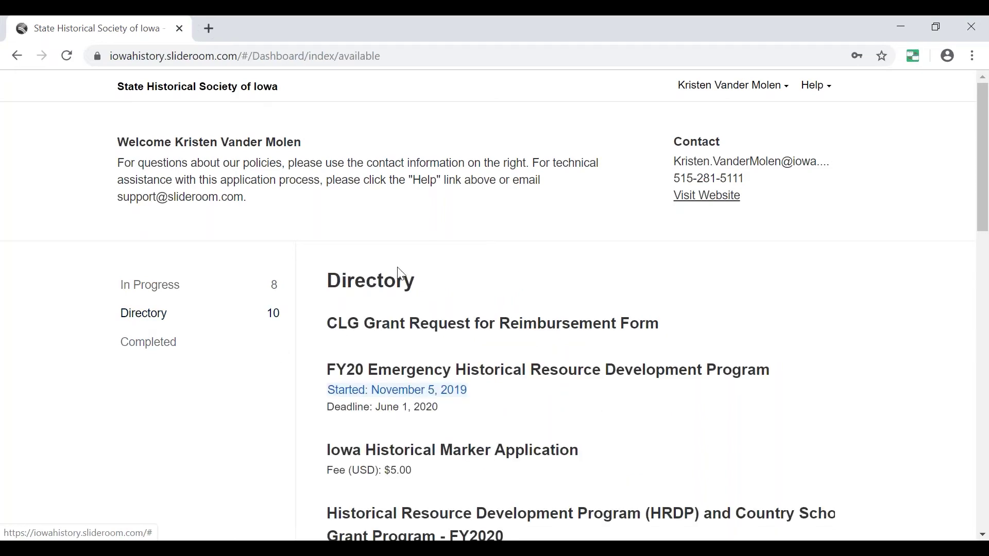
pyautogui.scroll(-3, 404, 275)
pyautogui.scroll(3, 405, 277)
pyautogui.scroll(-2, 404, 281)
pyautogui.scroll(-2, 405, 285)
pyautogui.scroll(2, 417, 291)
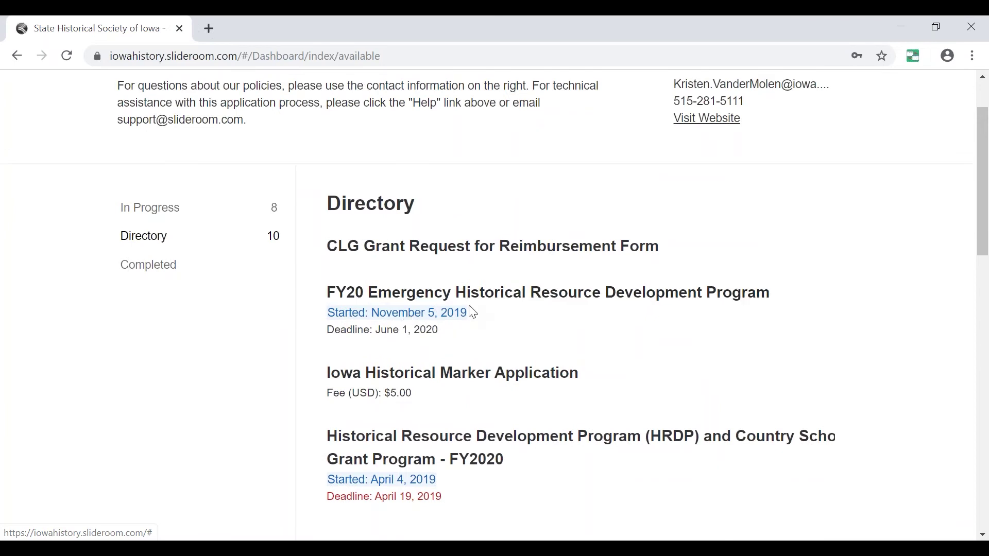
pyautogui.click(497, 306)
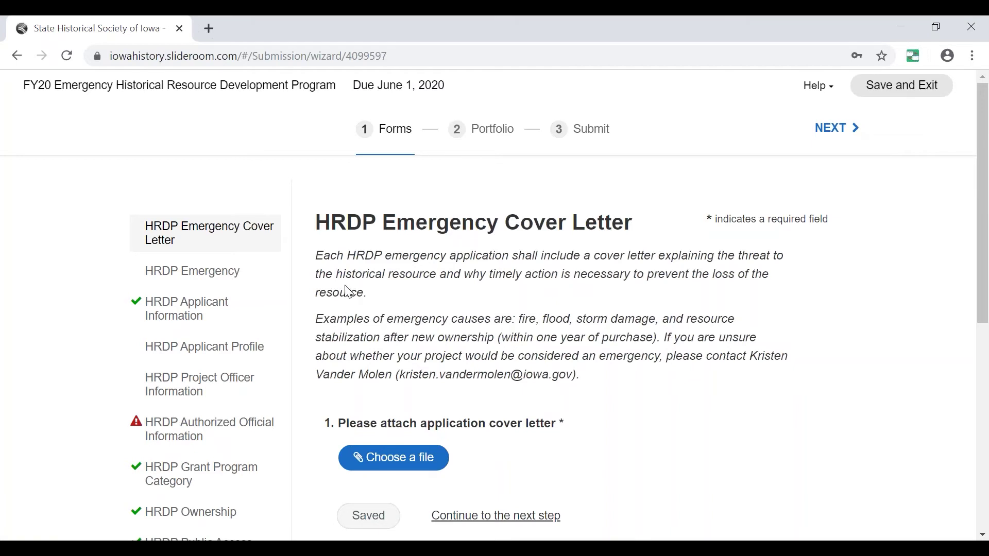
# Show the application's forms list and open the HRDP Emergency form.
pyautogui.scroll(-2, 415, 319)
pyautogui.scroll(2, 412, 314)
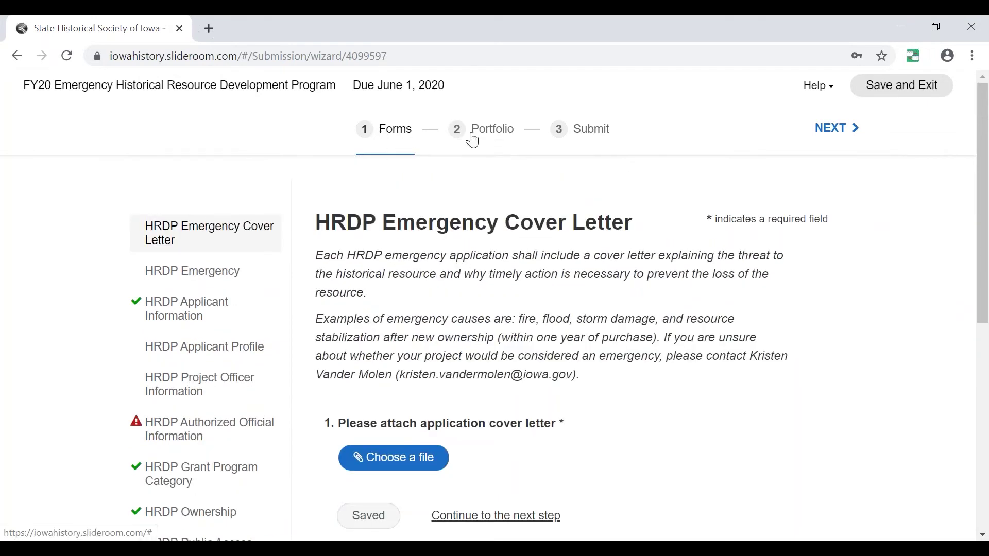
pyautogui.click(377, 139)
pyautogui.scroll(-3, 195, 335)
pyautogui.scroll(-3, 207, 416)
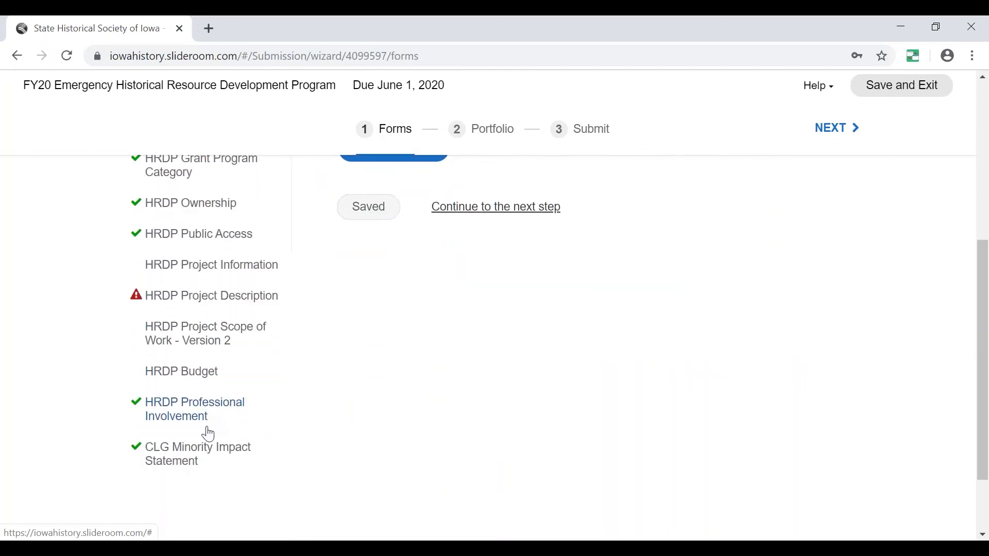
pyautogui.scroll(6, 209, 434)
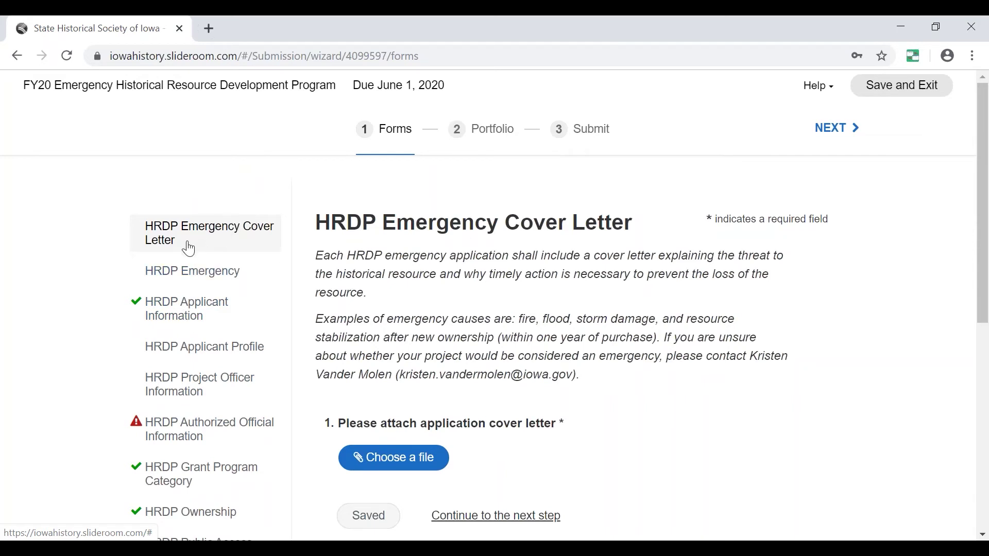
pyautogui.click(205, 279)
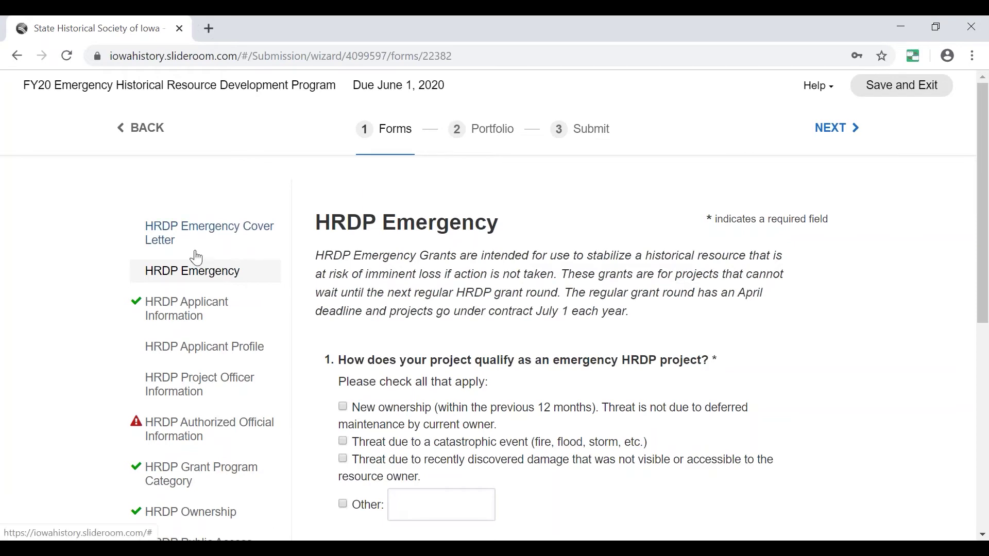
pyautogui.scroll(-1, 261, 323)
pyautogui.scroll(-3, 261, 324)
pyautogui.scroll(3, 256, 318)
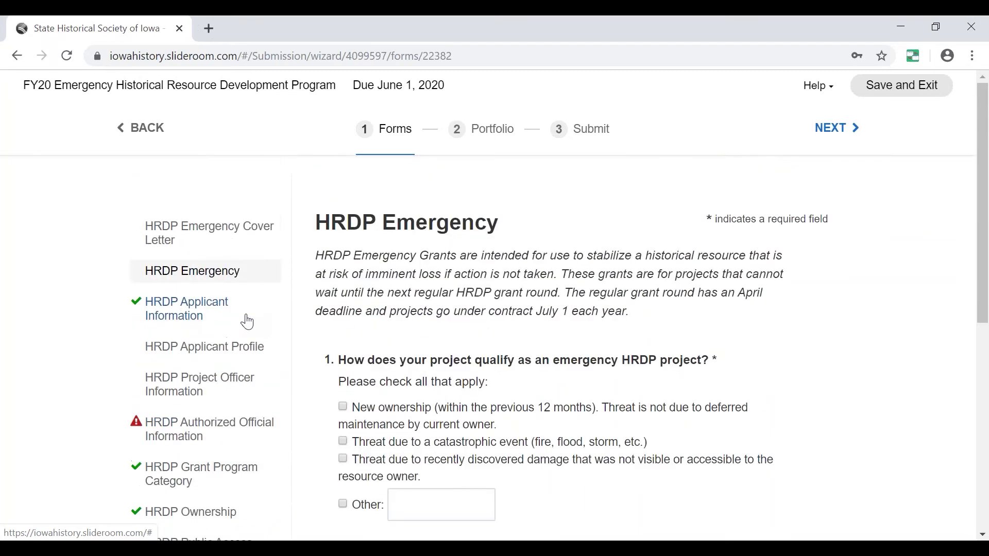
# Open HRDP Applicant Information and review its Applicant Name and Applicant Type questions.
pyautogui.click(184, 318)
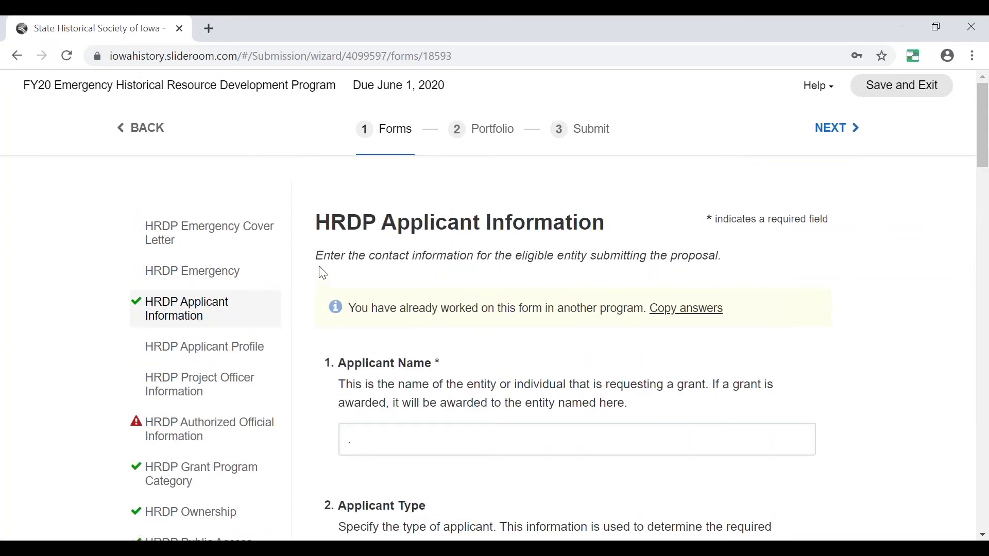
pyautogui.scroll(-2, 325, 251)
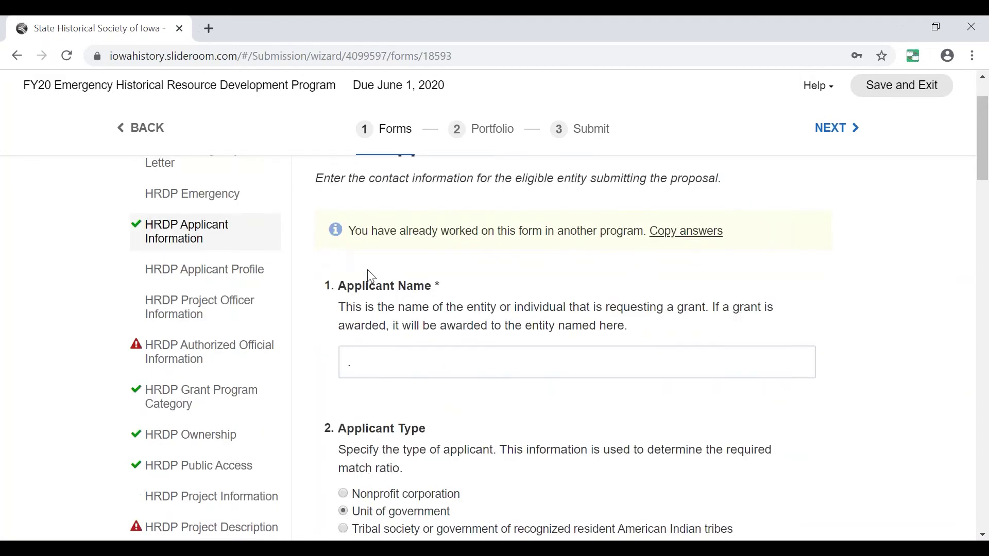
pyautogui.scroll(-6, 371, 278)
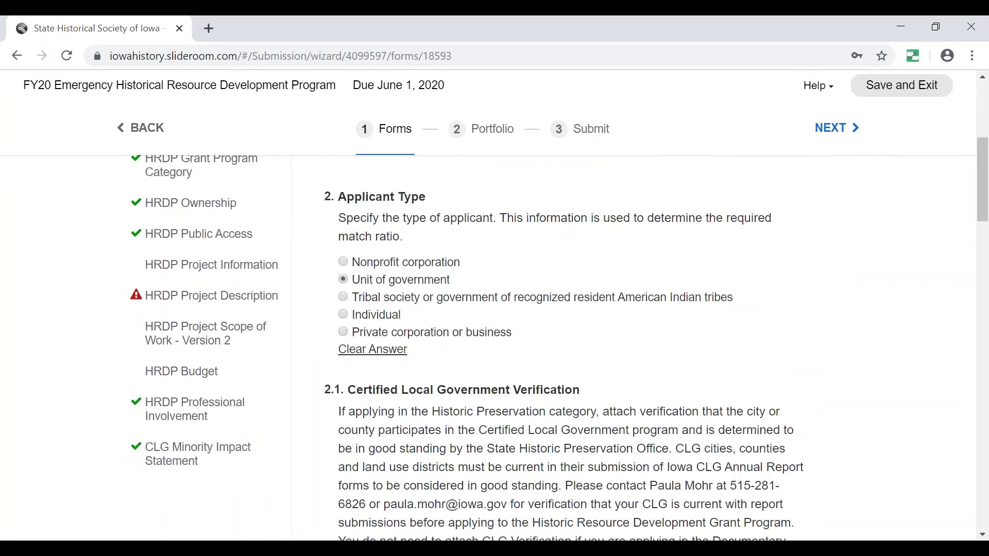
pyautogui.scroll(6, 415, 259)
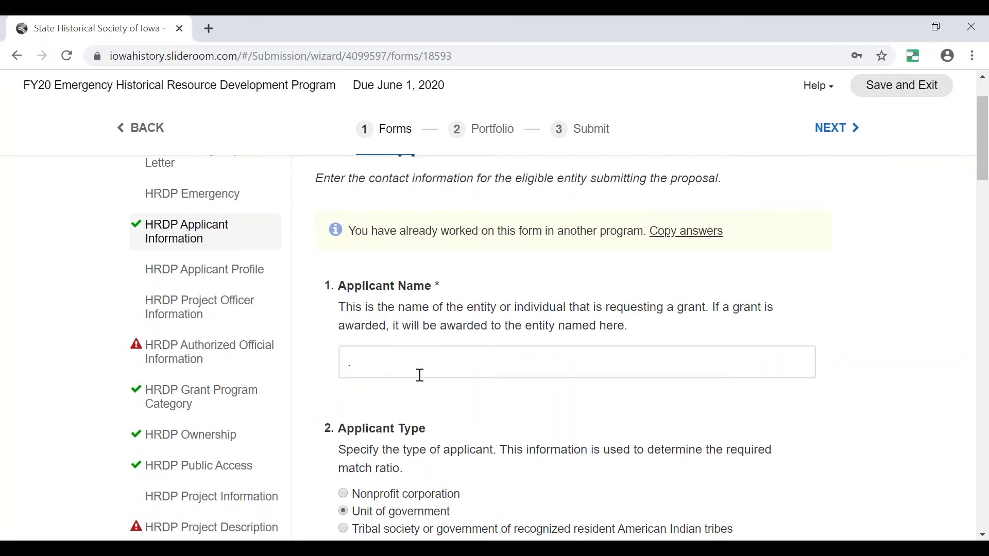
pyautogui.scroll(-6, 479, 376)
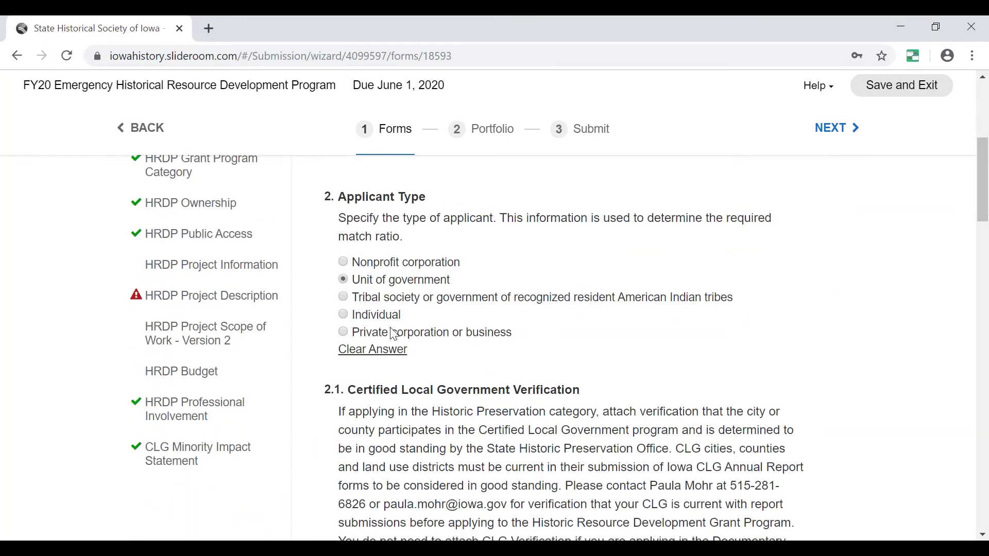
pyautogui.scroll(-3, 536, 338)
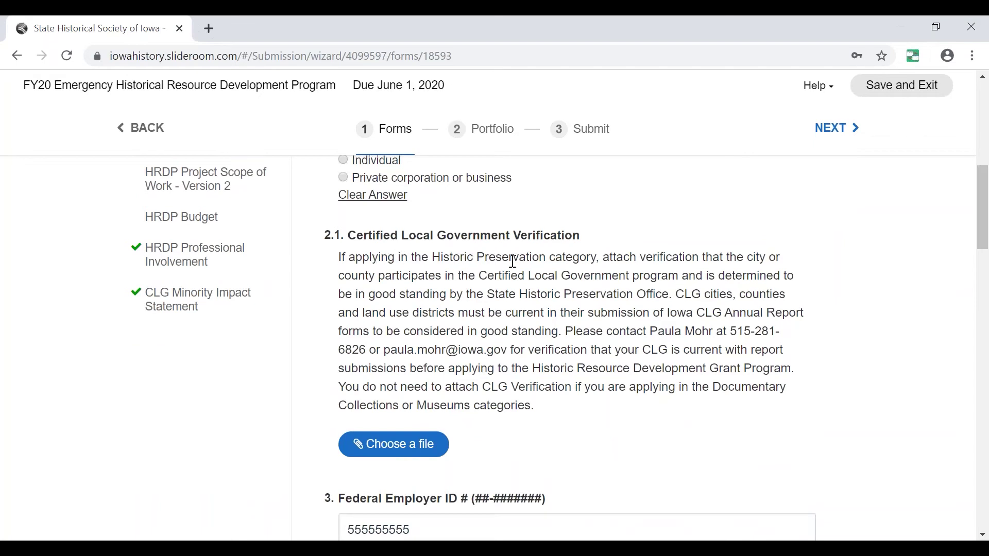
pyautogui.scroll(-2, 514, 273)
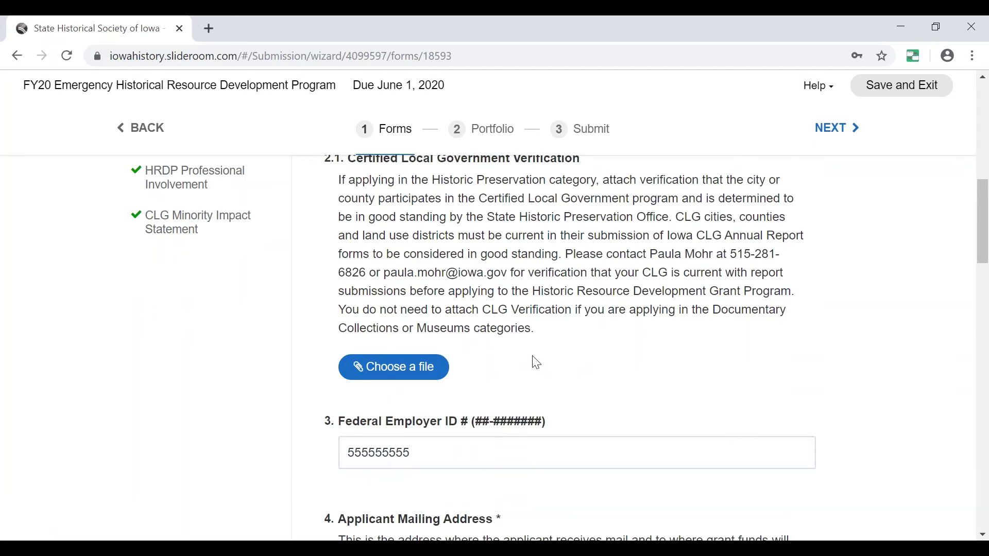
pyautogui.scroll(3, 537, 362)
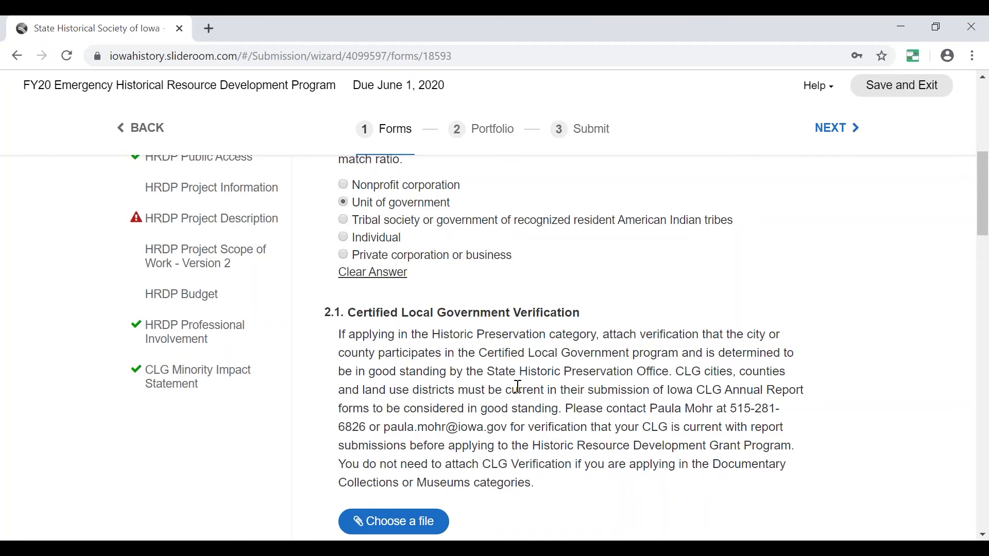
pyautogui.scroll(-5, 518, 386)
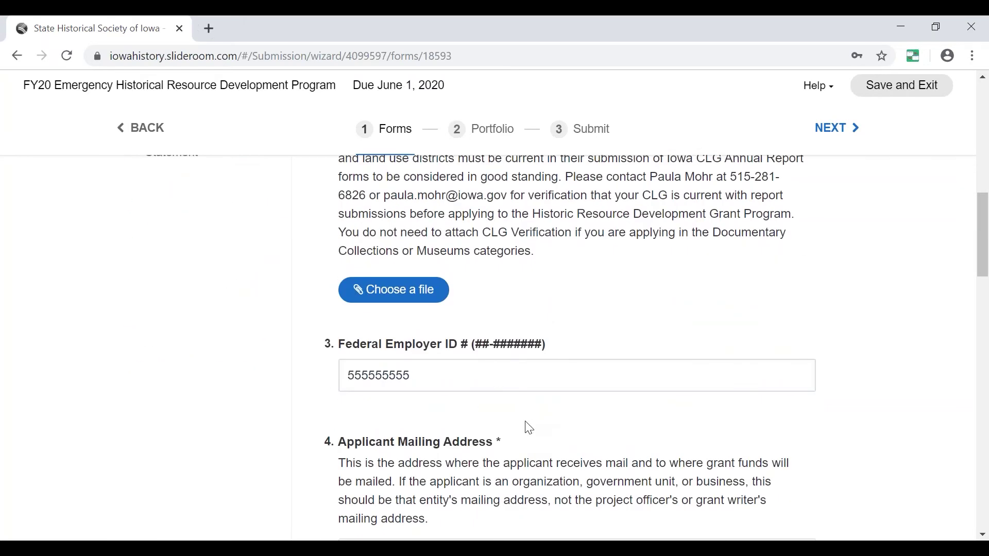
pyautogui.scroll(-3, 532, 421)
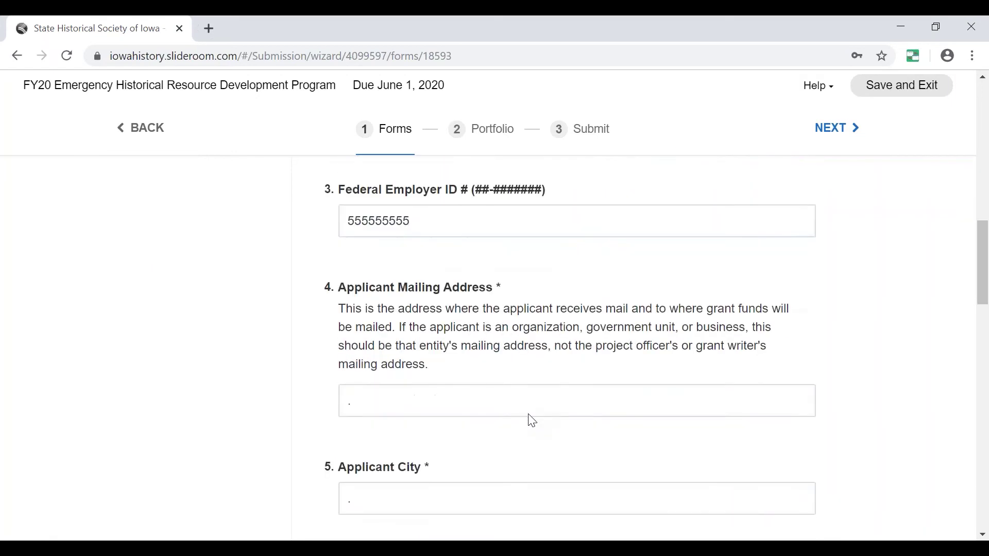
pyautogui.scroll(-15, 532, 421)
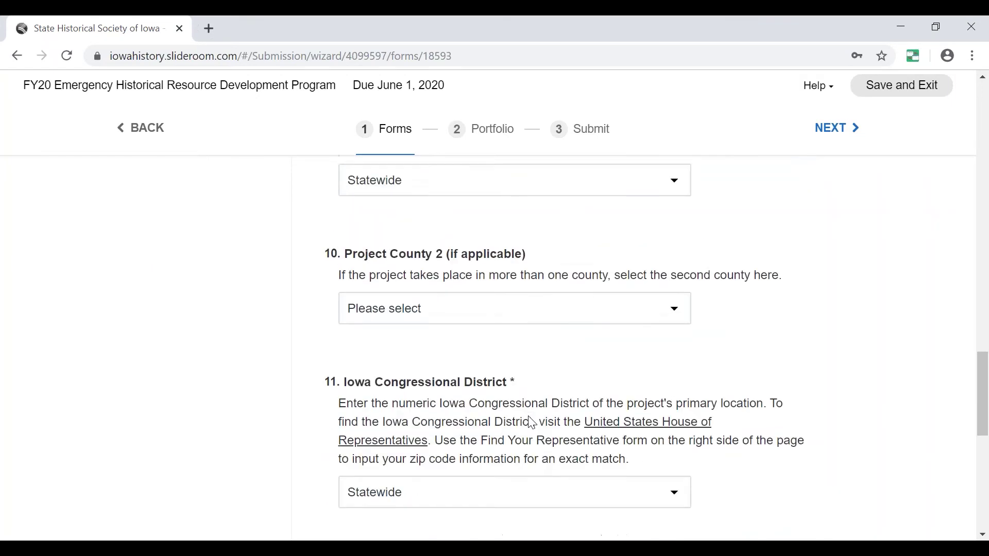
pyautogui.scroll(20, 532, 421)
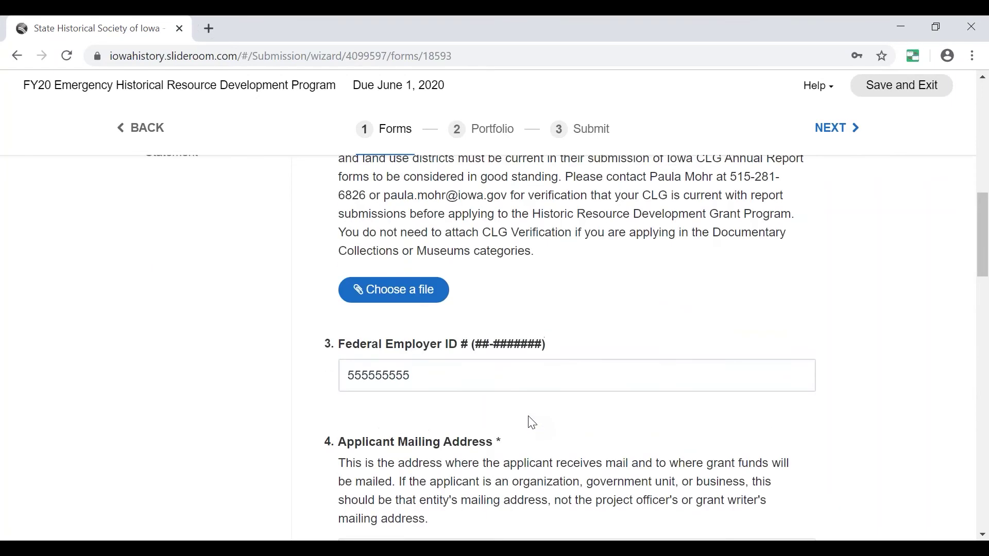
pyautogui.scroll(7, 533, 423)
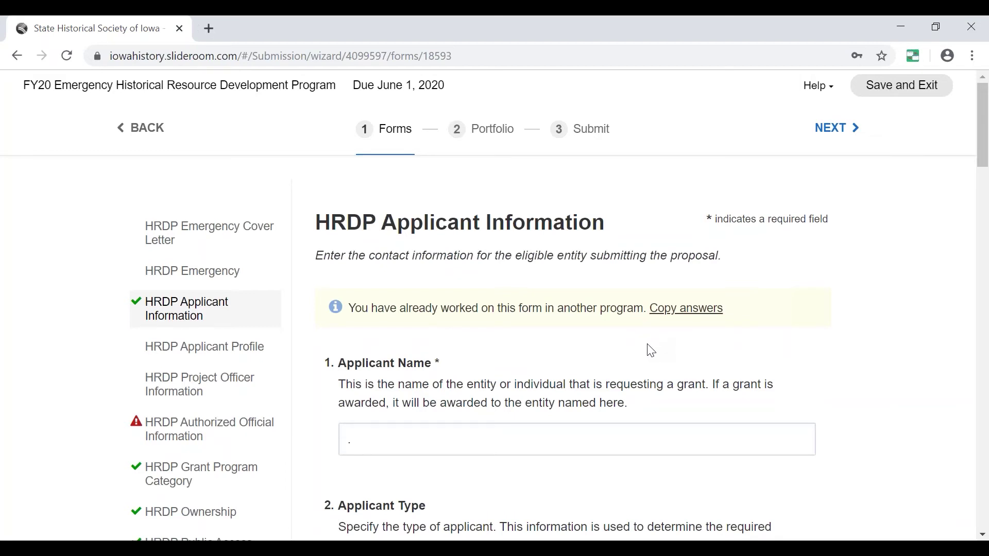
pyautogui.click(685, 308)
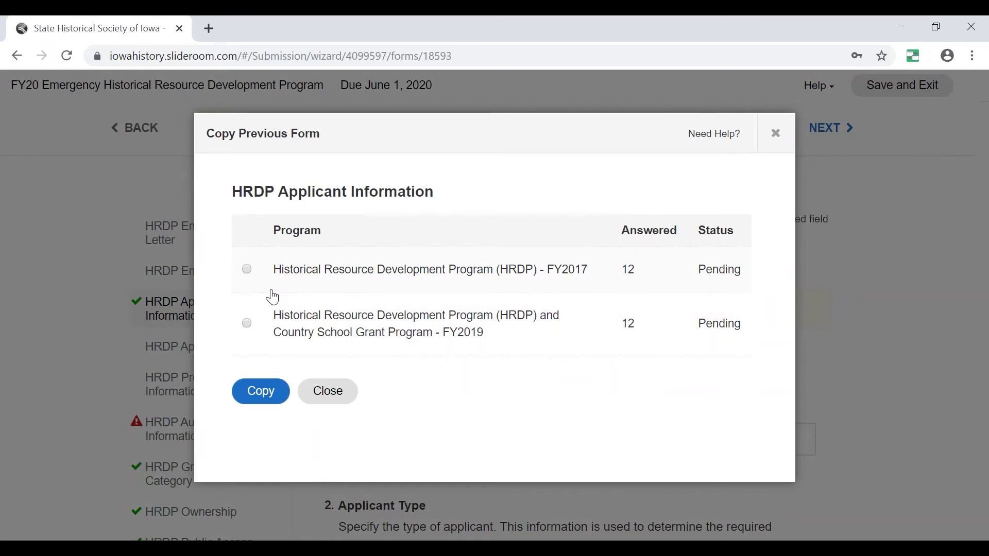
pyautogui.click(341, 400)
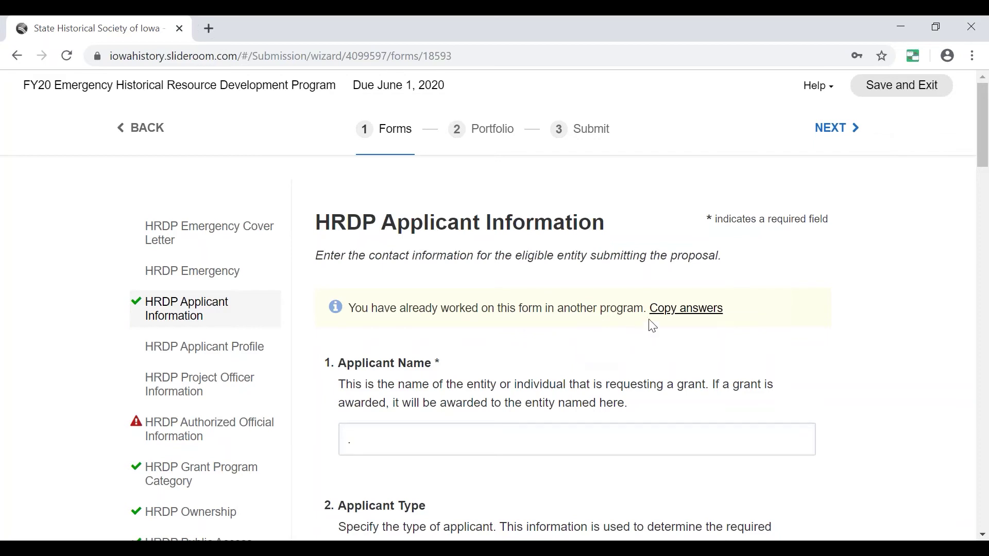
# Review the HRDP Applicant Profile form.
pyautogui.click(189, 356)
pyautogui.scroll(-3, 406, 325)
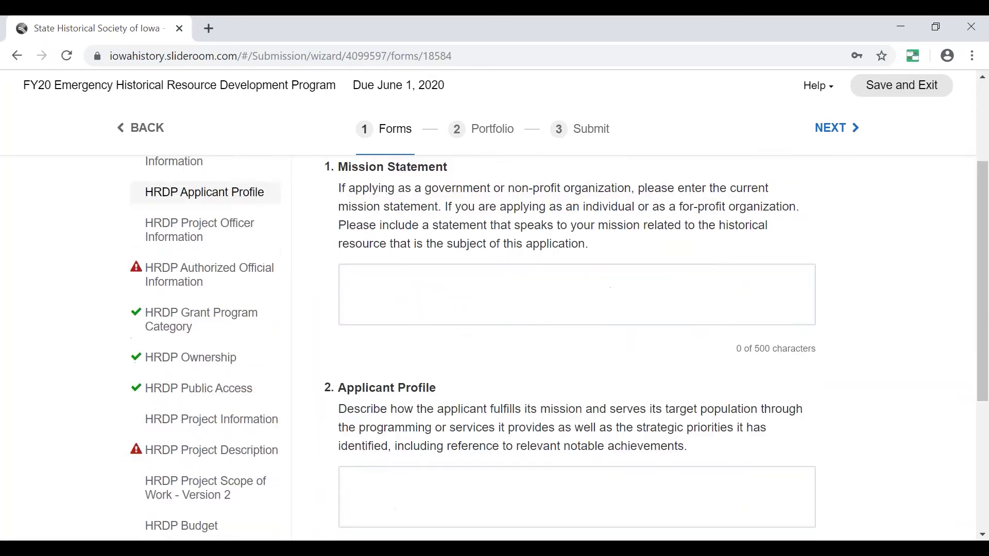
pyautogui.scroll(-3, 405, 319)
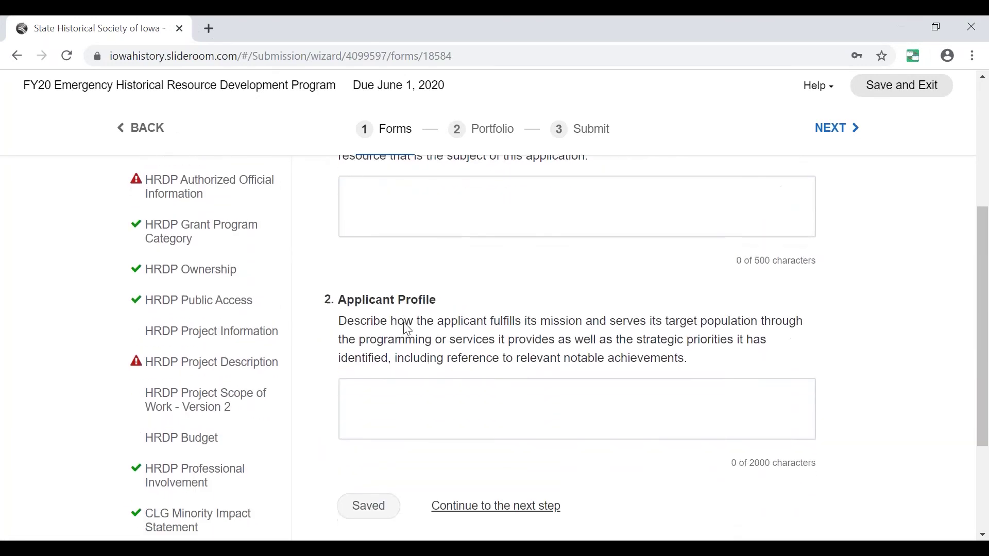
pyautogui.scroll(3, 309, 325)
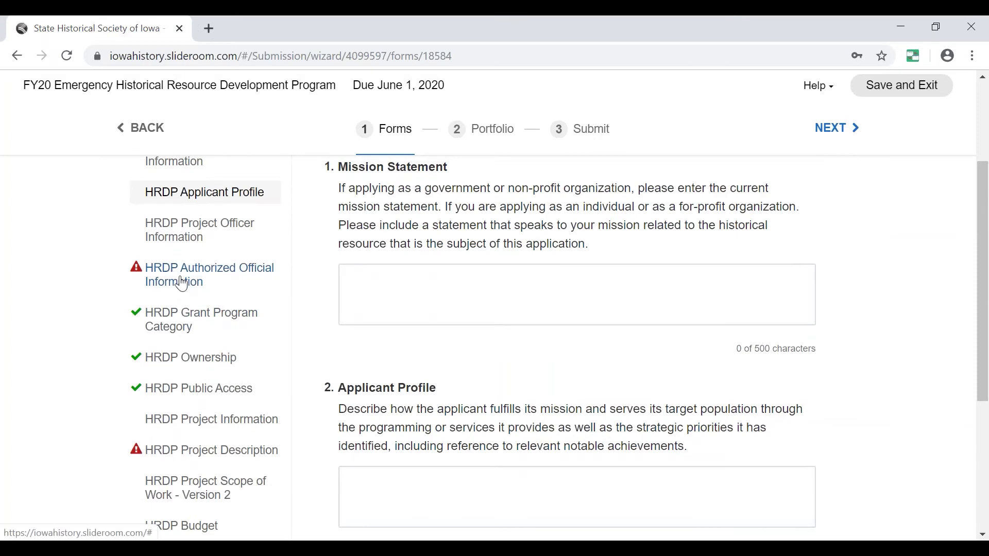
# Review the HRDP Project Officer Information form.
pyautogui.click(201, 229)
pyautogui.scroll(-3, 374, 297)
pyautogui.scroll(-10, 374, 300)
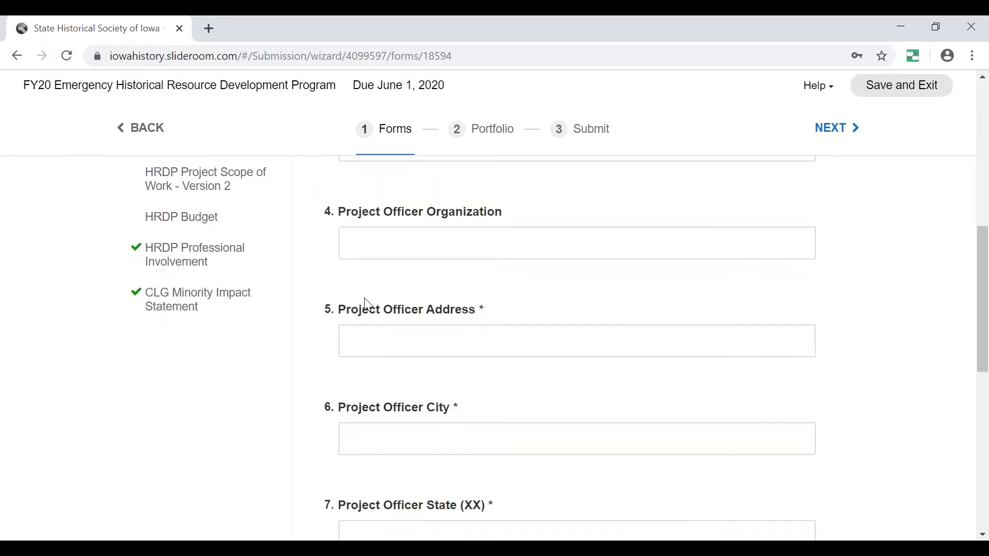
pyautogui.scroll(6, 577, 335)
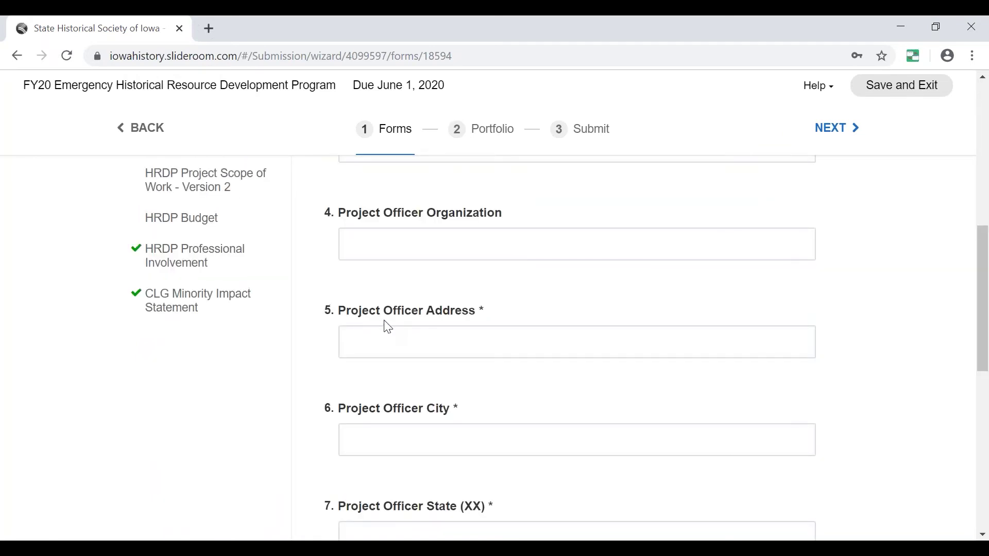
pyautogui.scroll(9, 388, 327)
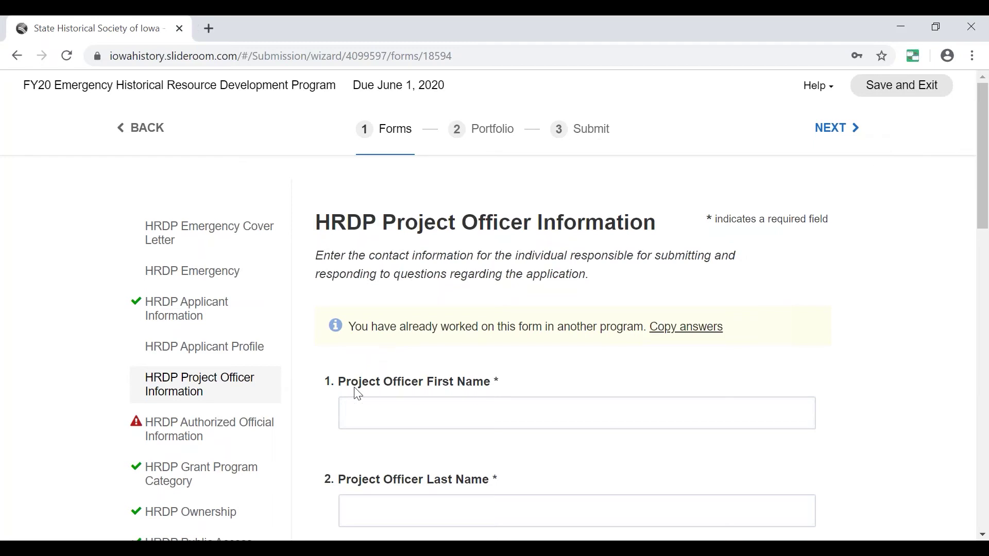
# Check the Authorized Official Information form, then open Grant Program Category.
pyautogui.click(231, 439)
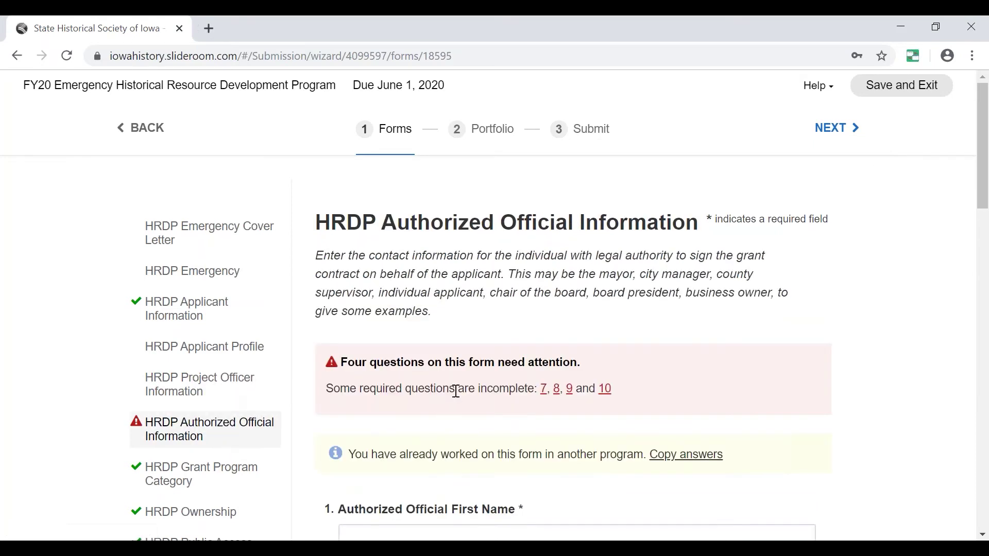
pyautogui.scroll(-3, 434, 359)
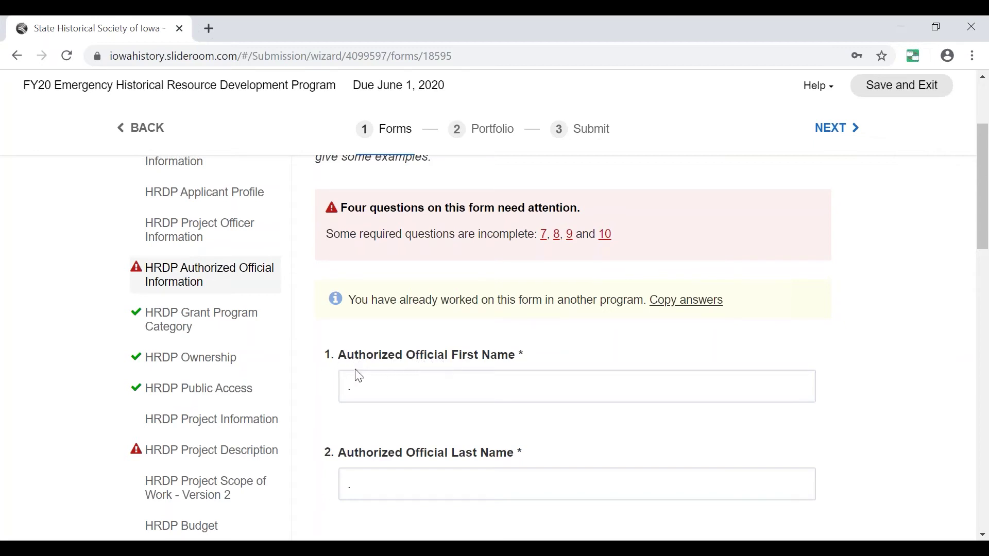
pyautogui.click(212, 319)
pyautogui.scroll(-3, 451, 271)
pyautogui.scroll(3, 451, 271)
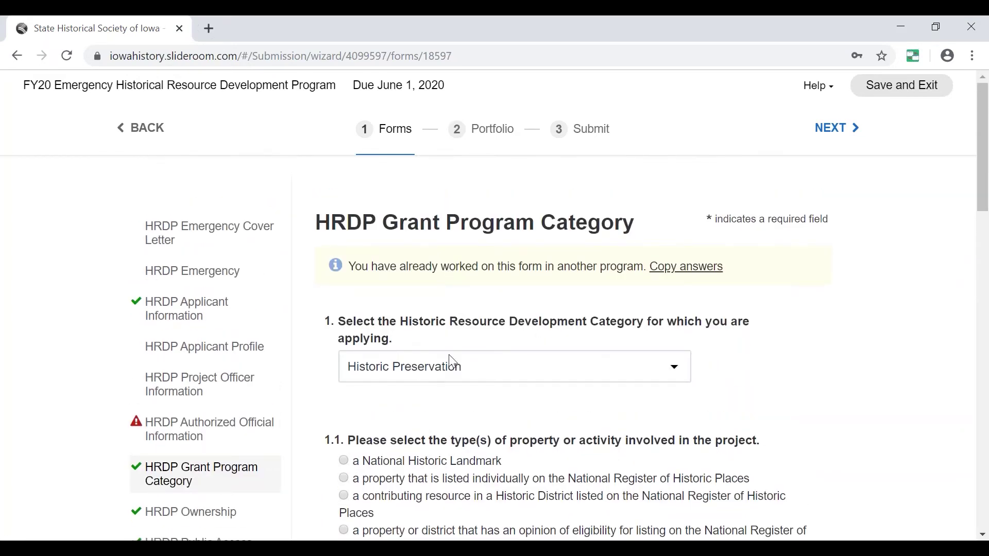
pyautogui.click(402, 375)
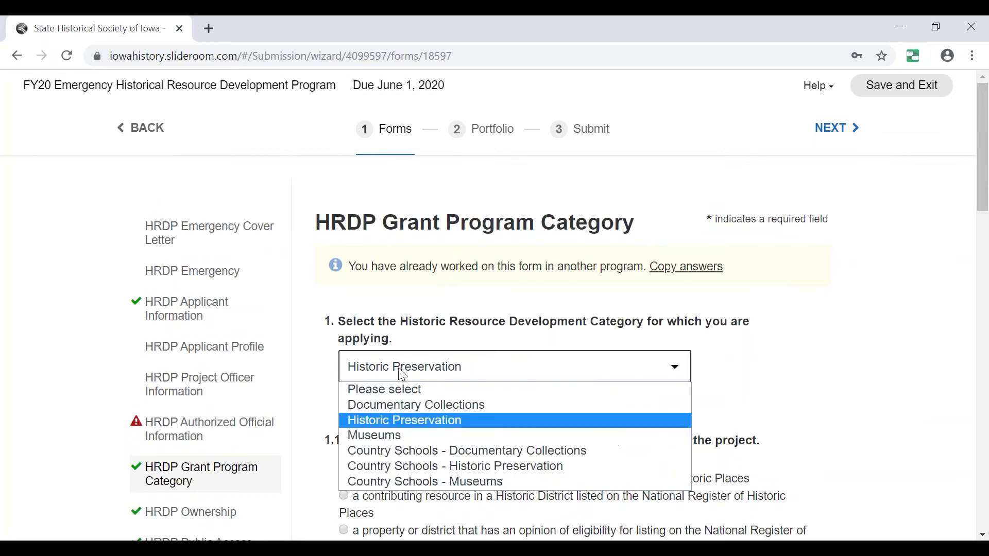
pyautogui.click(409, 404)
pyautogui.scroll(-6, 564, 378)
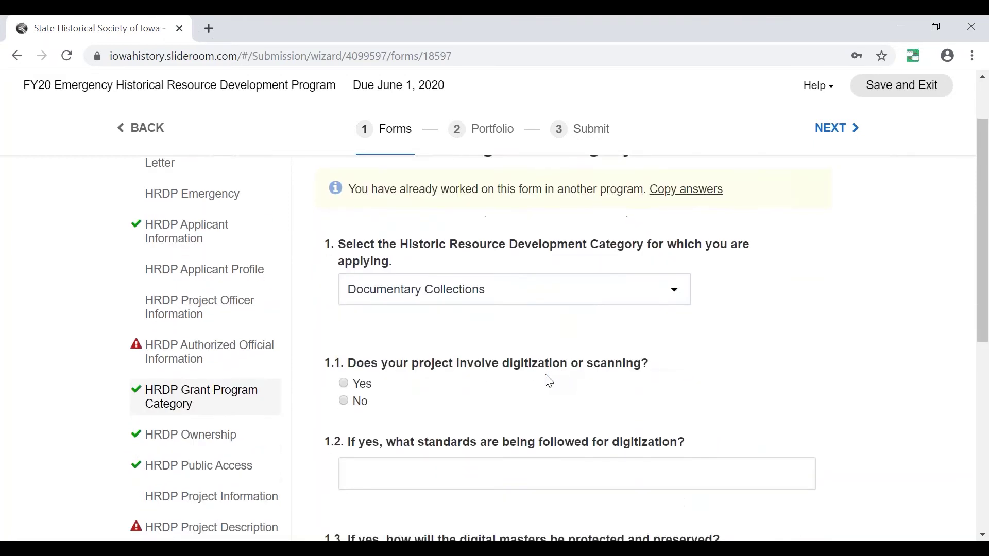
pyautogui.scroll(-3, 564, 309)
pyautogui.scroll(15, 564, 309)
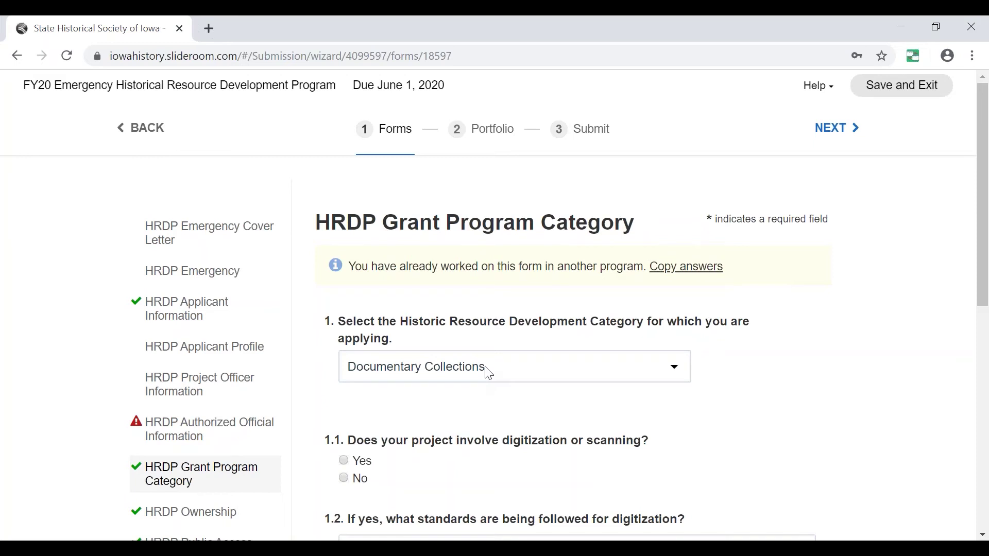
pyautogui.click(488, 373)
pyautogui.click(446, 420)
pyautogui.scroll(-1, 433, 418)
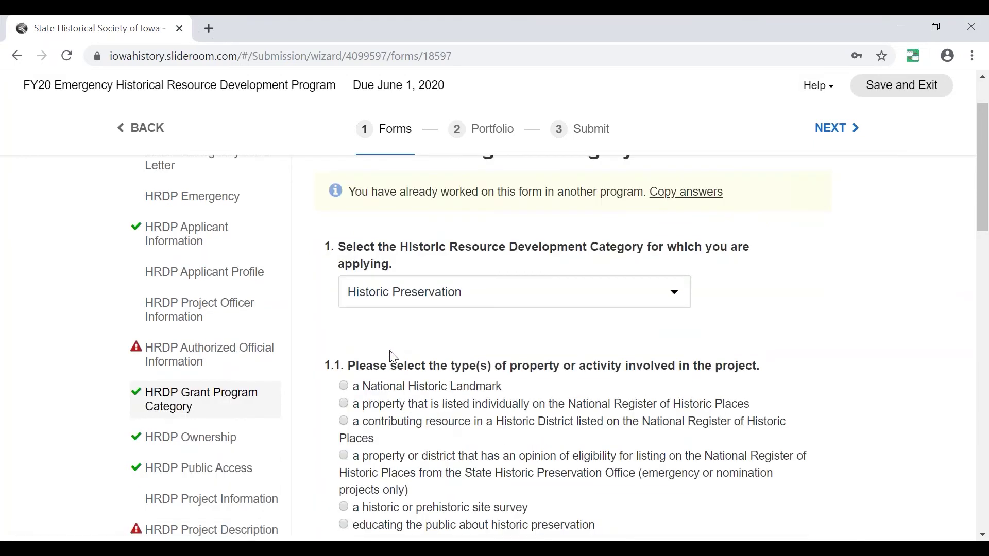
pyautogui.scroll(-1, 413, 397)
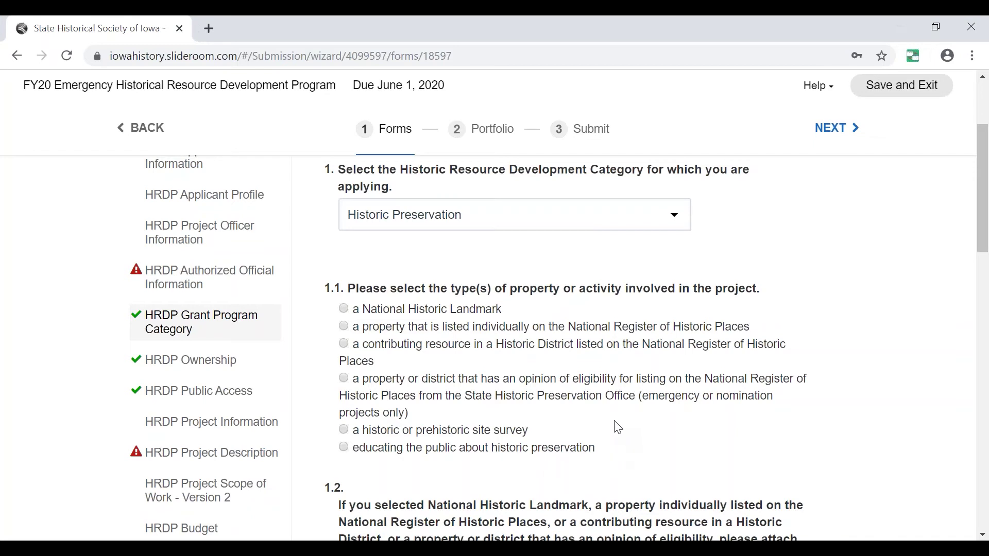
# Under 1.1, mark the property as individually listed on the National Register of Historic Places.
pyautogui.scroll(-3, 618, 428)
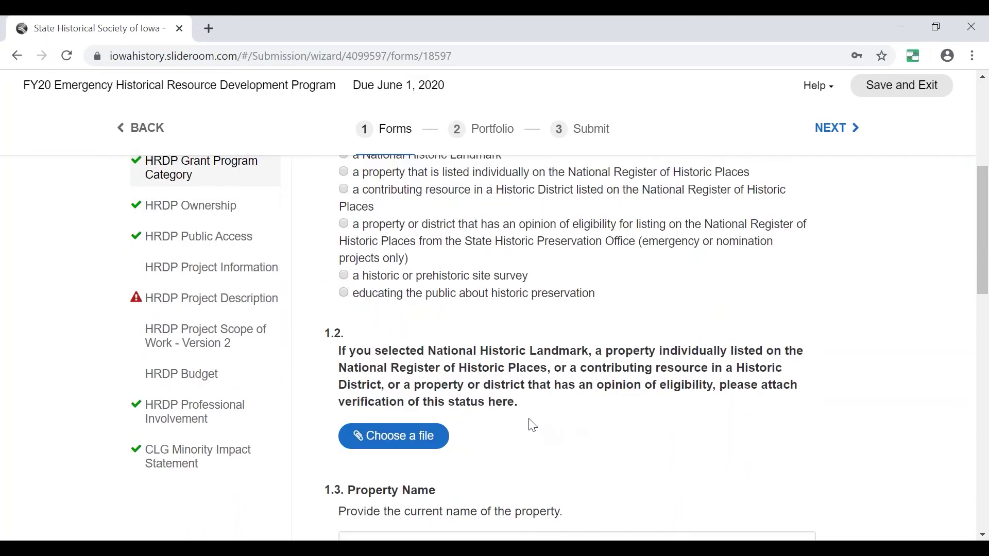
pyautogui.scroll(3, 533, 421)
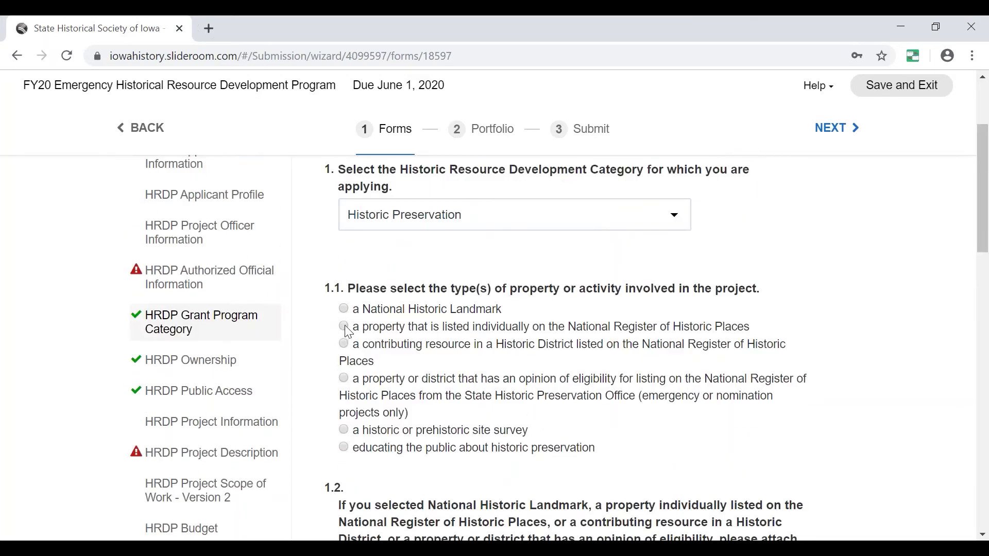
pyautogui.click(344, 326)
# Review the rest of the Grant Program Category form, then go back to HRDP Ownership.
pyautogui.scroll(-4, 530, 386)
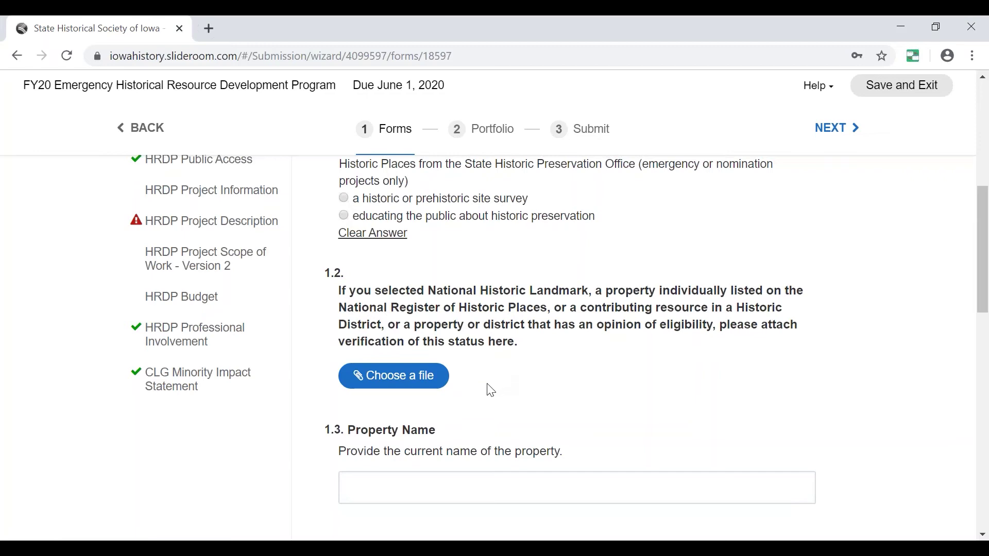
pyautogui.scroll(3, 520, 387)
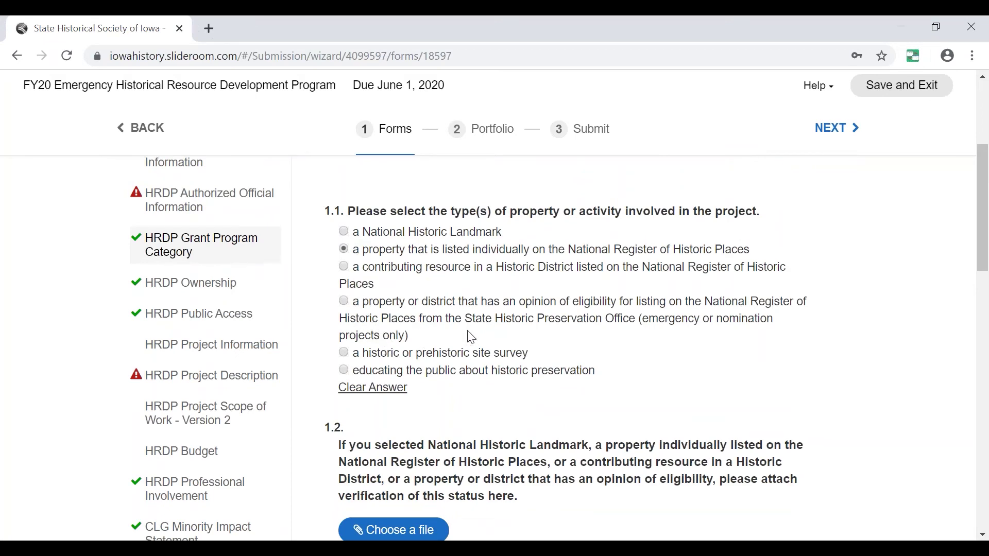
pyautogui.scroll(-1, 525, 397)
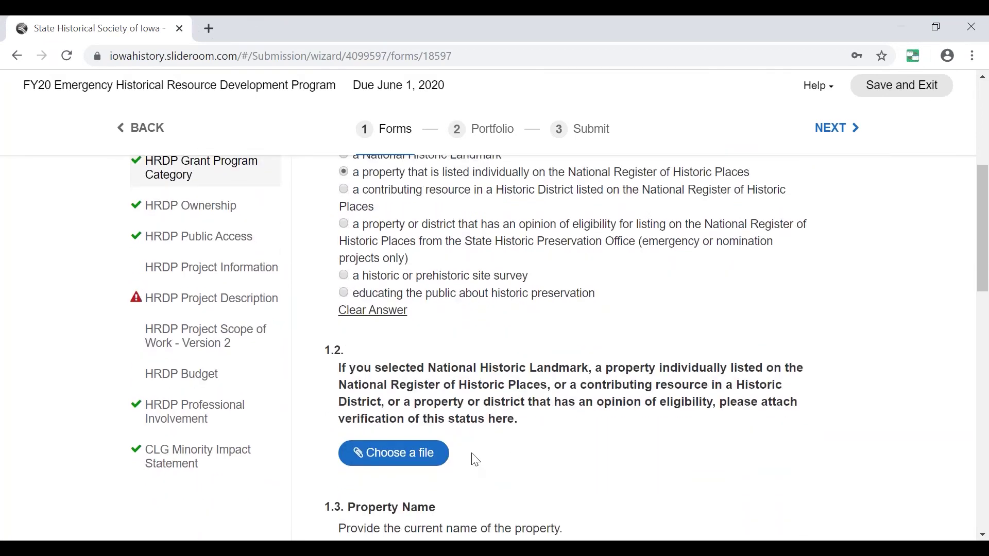
pyautogui.scroll(3, 416, 308)
pyautogui.scroll(-6, 470, 353)
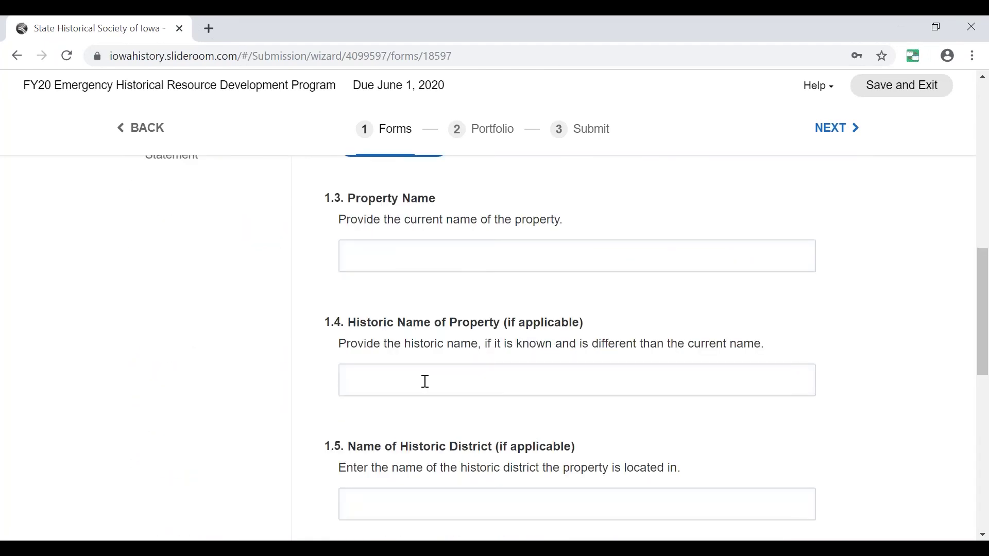
pyautogui.scroll(-2, 437, 384)
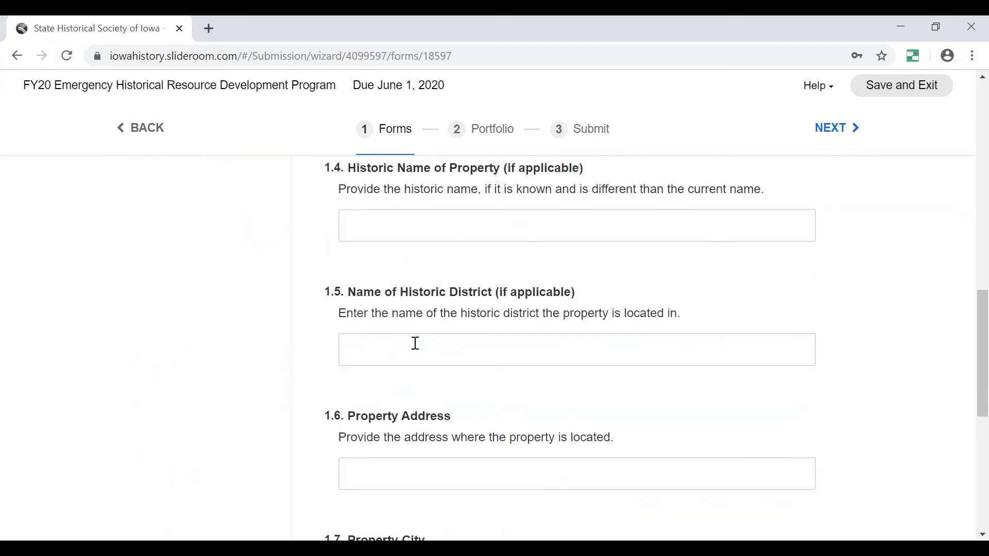
pyautogui.scroll(-1, 416, 354)
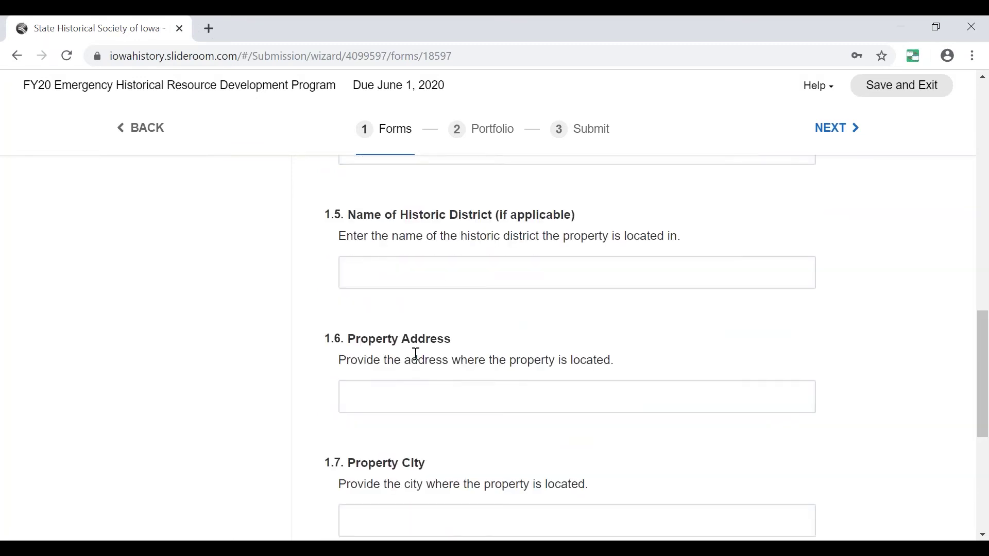
pyautogui.scroll(-3, 512, 364)
pyautogui.scroll(-1, 441, 397)
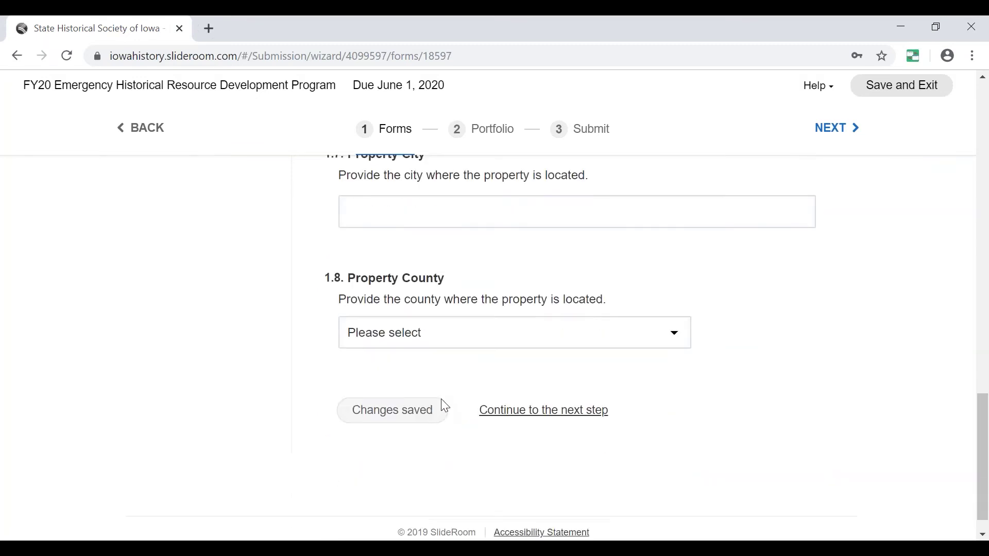
pyautogui.scroll(5, 443, 368)
pyautogui.scroll(10, 442, 371)
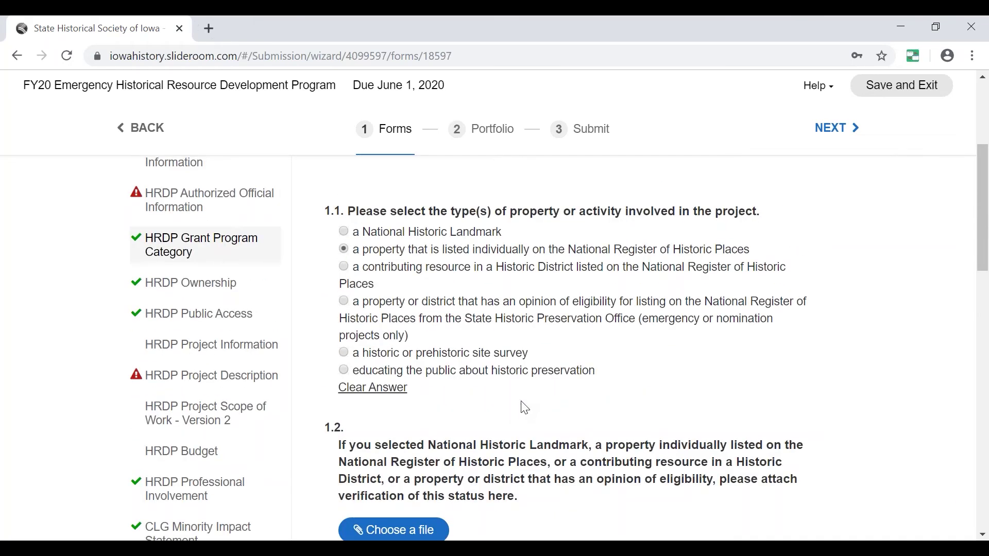
pyautogui.scroll(-7, 491, 393)
pyautogui.scroll(-9, 491, 394)
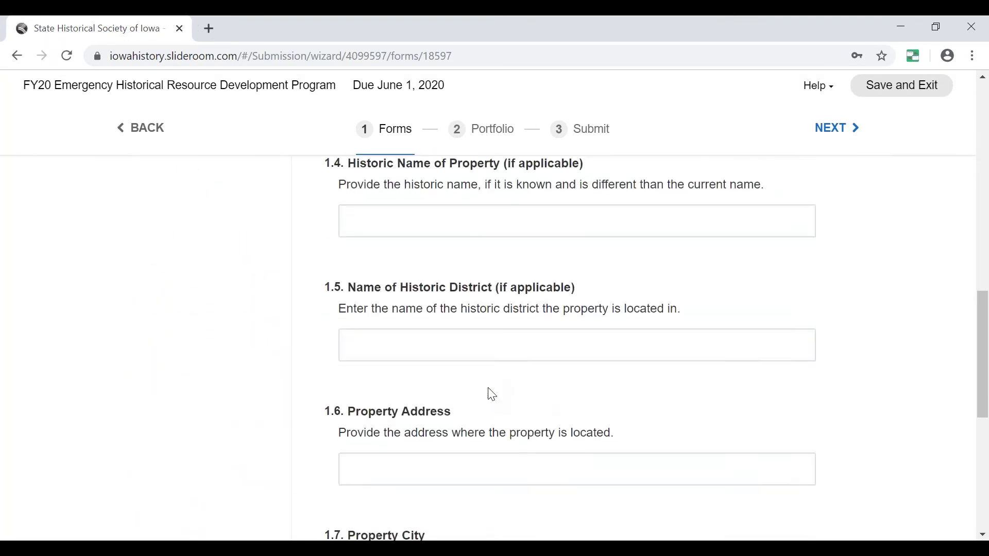
pyautogui.scroll(-2, 491, 393)
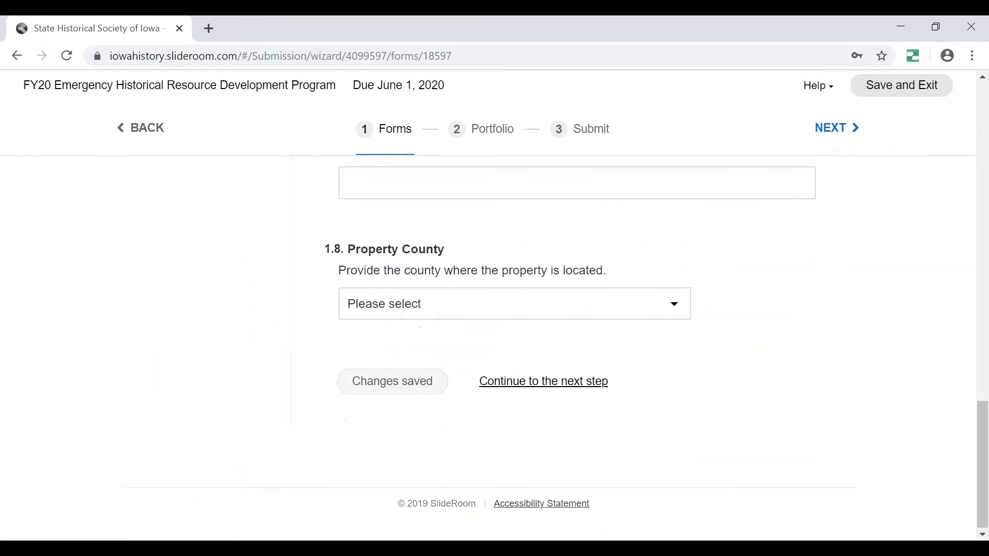
pyautogui.scroll(6, 491, 394)
pyautogui.scroll(12, 491, 394)
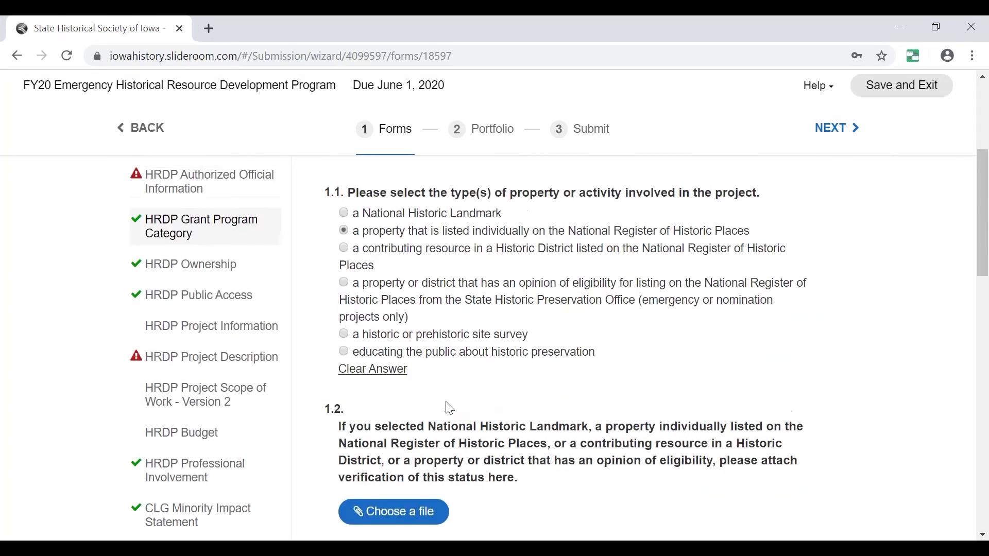
pyautogui.hotkey('alt', 'Left')
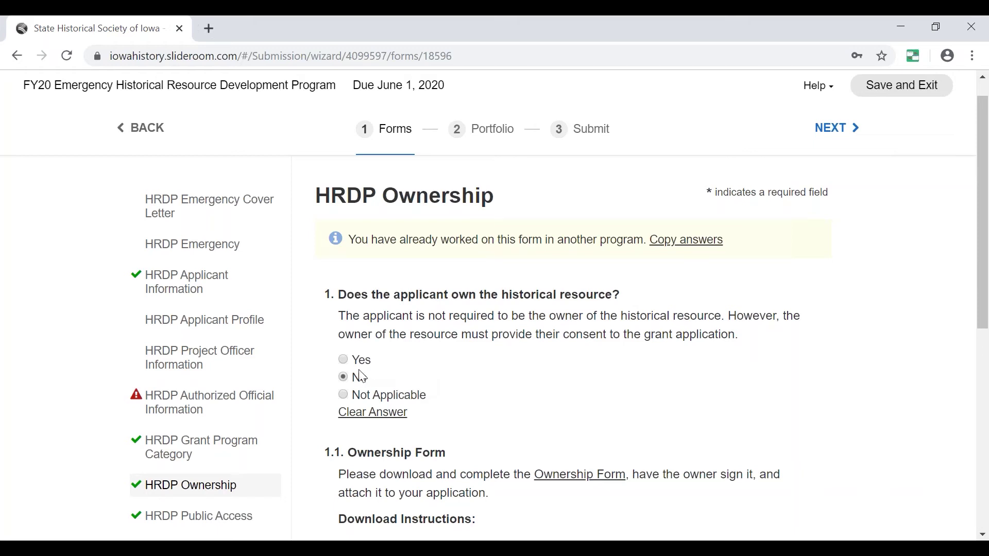
# Answer No to whether the applicant owns the historical resource.
pyautogui.click(343, 361)
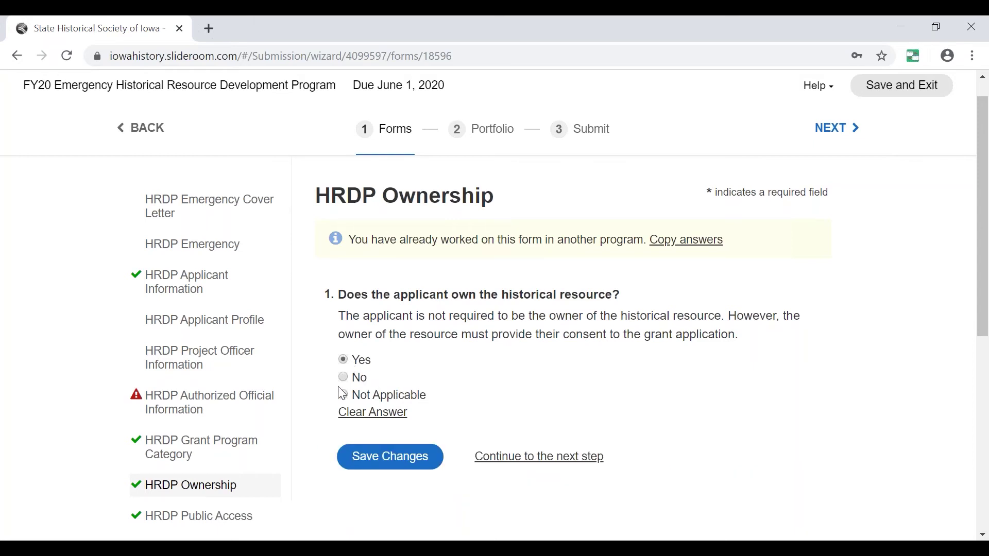
pyautogui.click(343, 378)
pyautogui.scroll(-3, 472, 389)
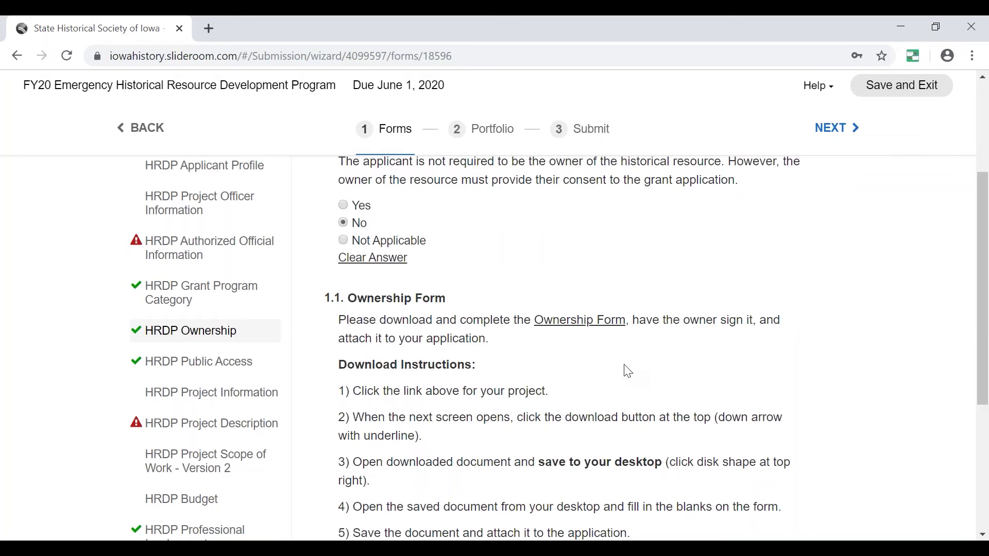
pyautogui.scroll(-2, 567, 381)
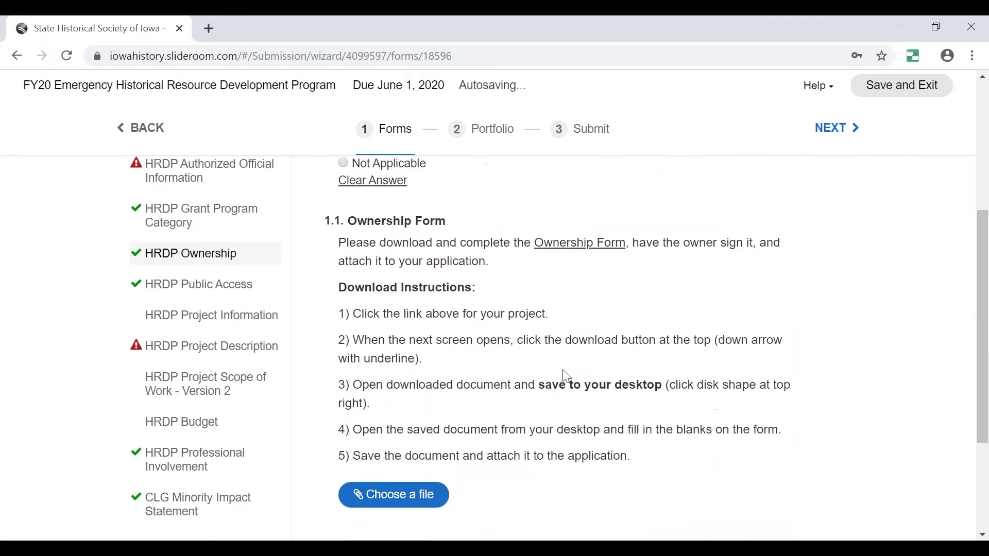
pyautogui.scroll(-3, 490, 468)
# Open the file picker for the Ownership Form attachment, close it, and let the form autosave.
pyautogui.click(415, 427)
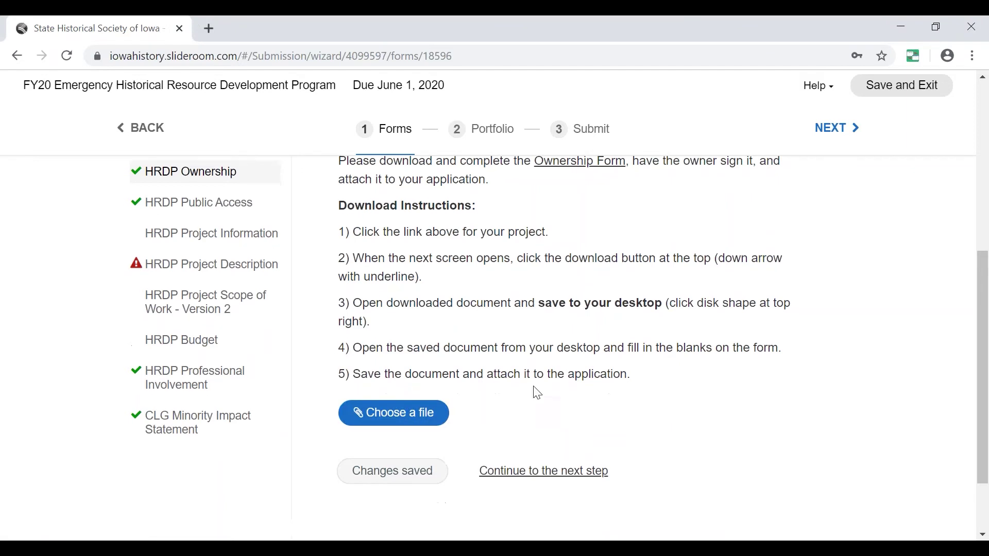
pyautogui.scroll(-2, 477, 447)
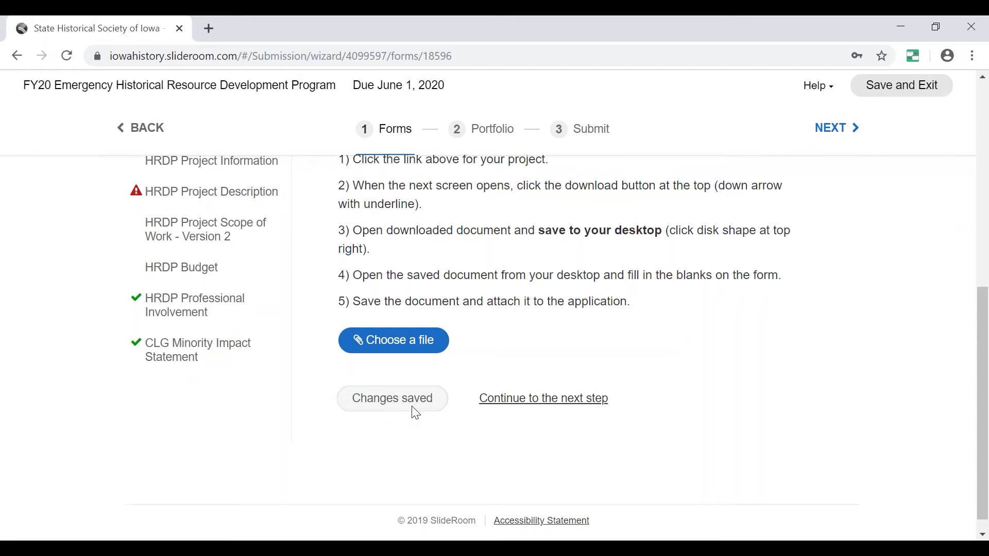
pyautogui.scroll(7, 479, 366)
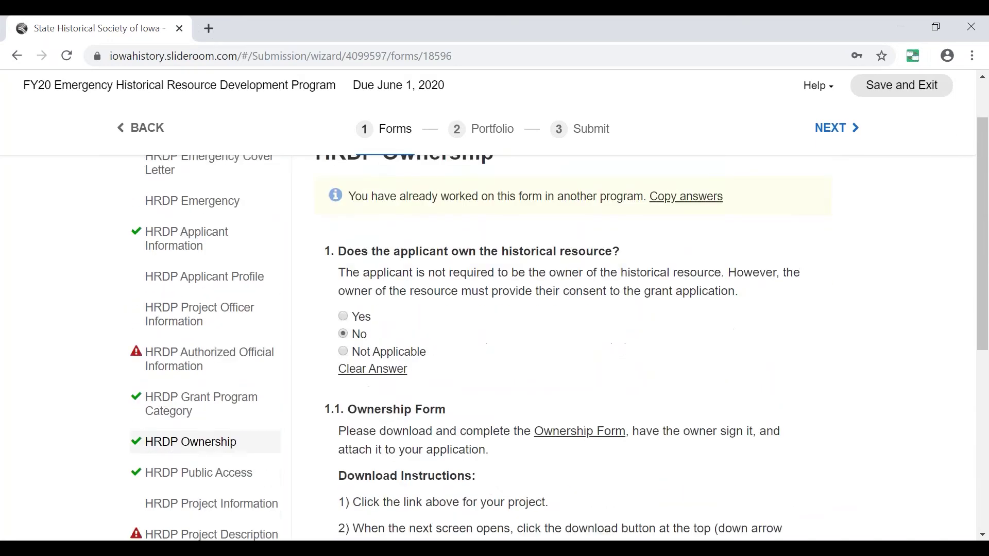
pyautogui.scroll(-5, 488, 357)
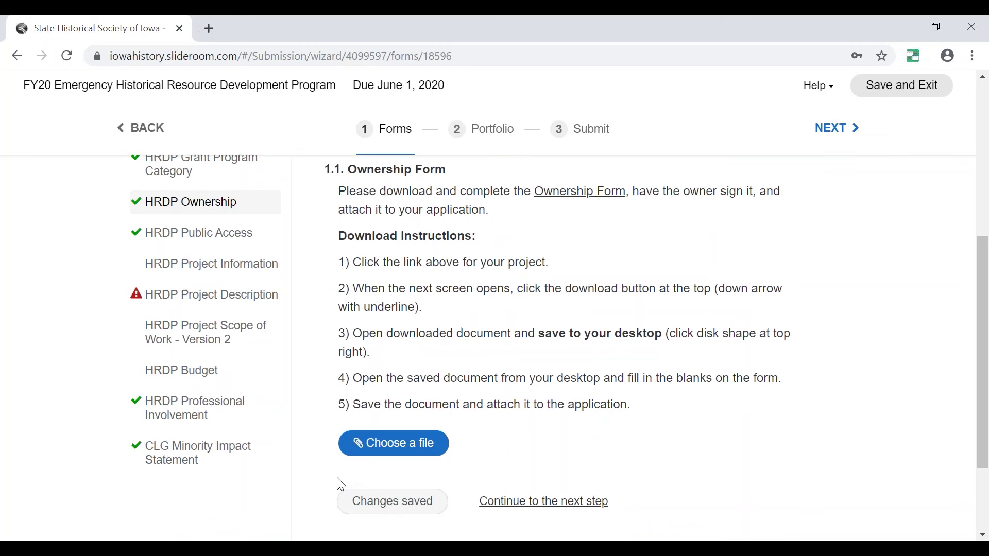
pyautogui.scroll(-2, 350, 479)
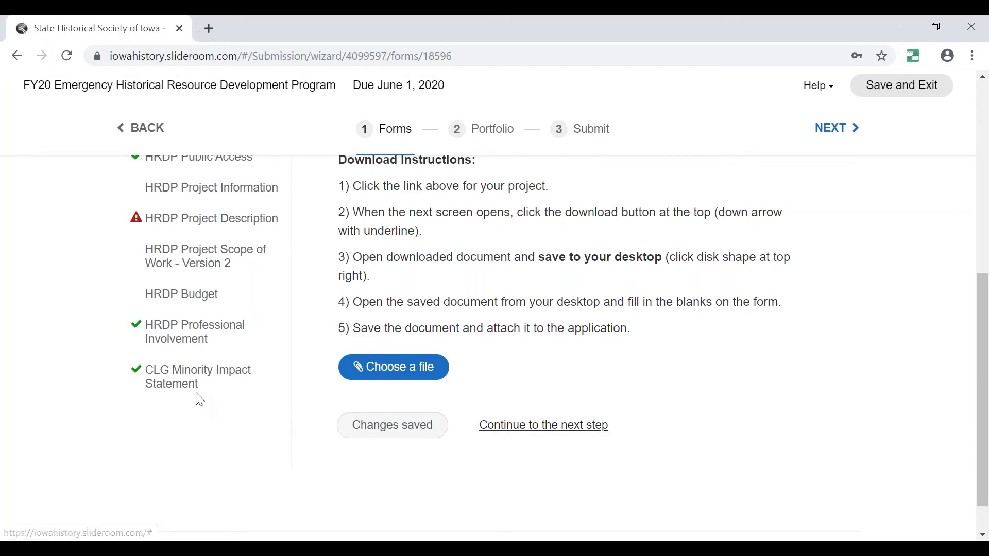
pyautogui.scroll(6, 150, 237)
pyautogui.scroll(-5, 170, 233)
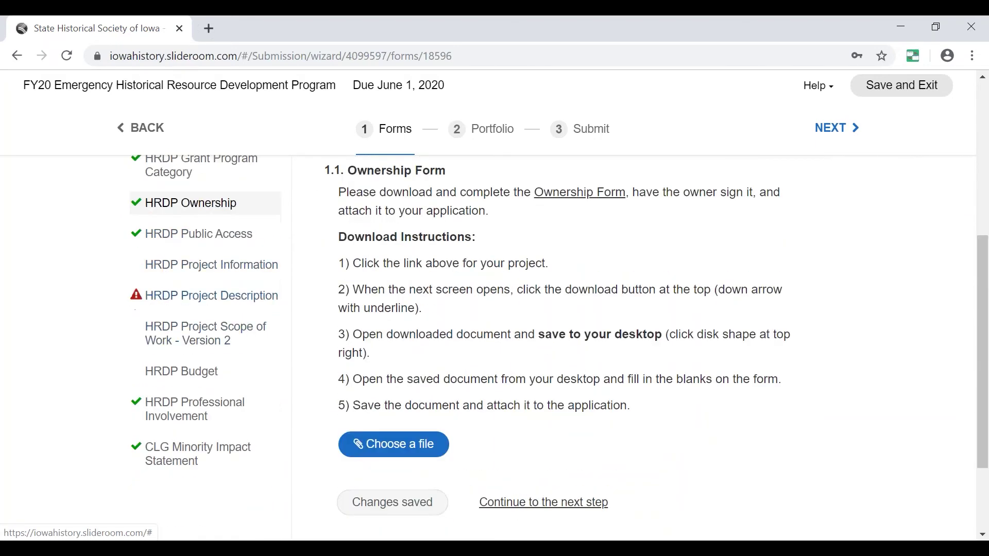
# On the Public Access form, answer Yes to public access.
pyautogui.click(570, 506)
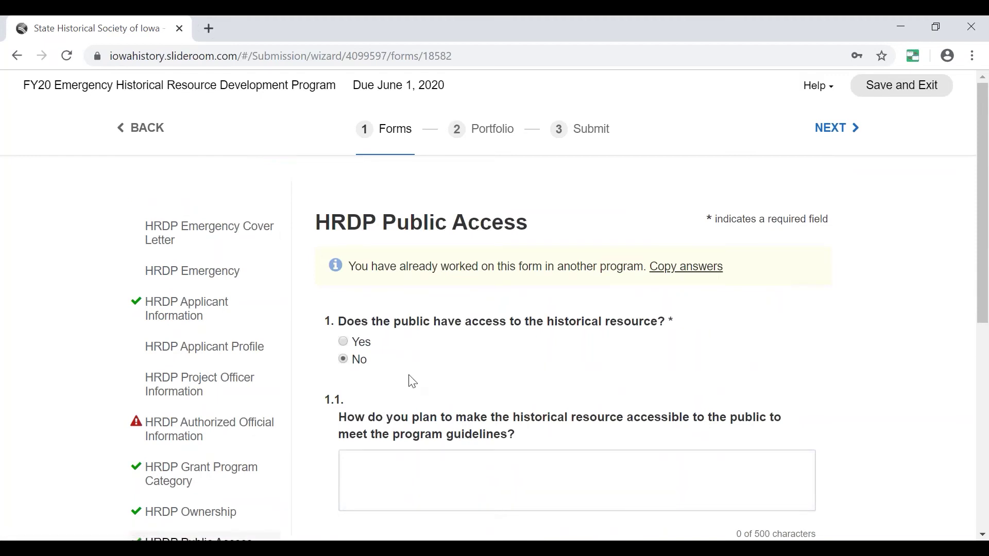
pyautogui.click(343, 342)
pyautogui.click(343, 360)
pyautogui.scroll(-2, 453, 360)
pyautogui.scroll(2, 453, 358)
pyautogui.click(343, 341)
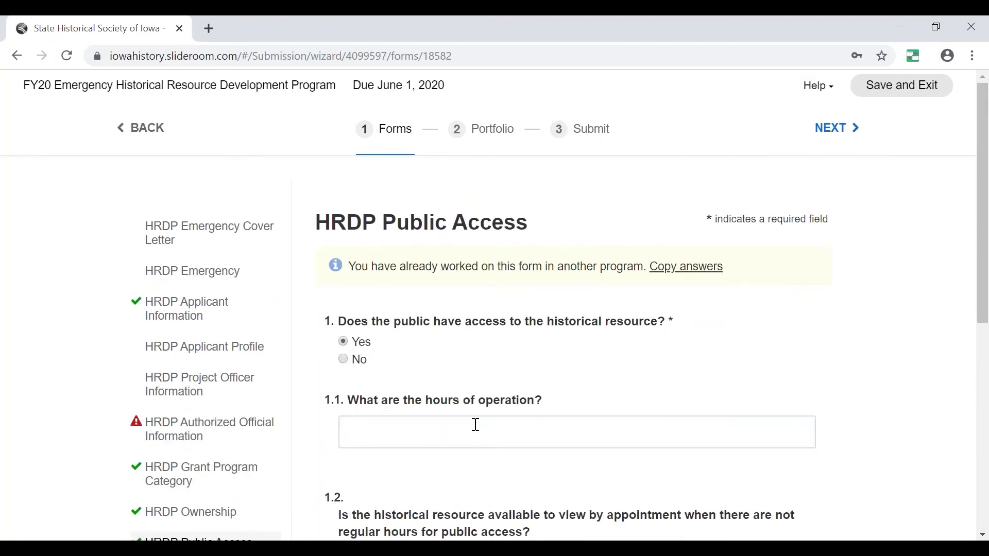
pyautogui.scroll(-6, 406, 360)
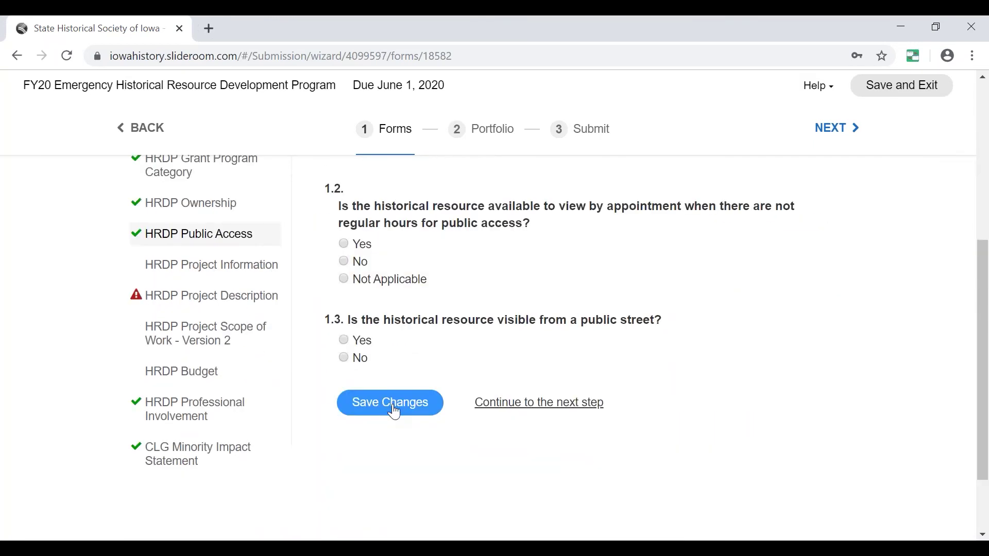
# Save the Public Access answers and continue to the Project Information form.
pyautogui.click(395, 413)
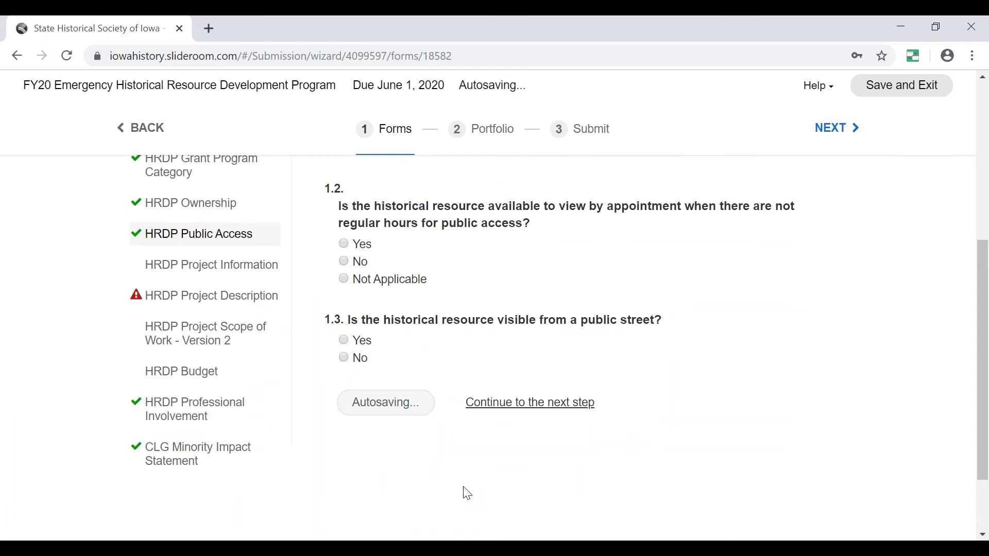
pyautogui.scroll(4, 499, 457)
pyautogui.scroll(-3, 544, 479)
pyautogui.click(545, 479)
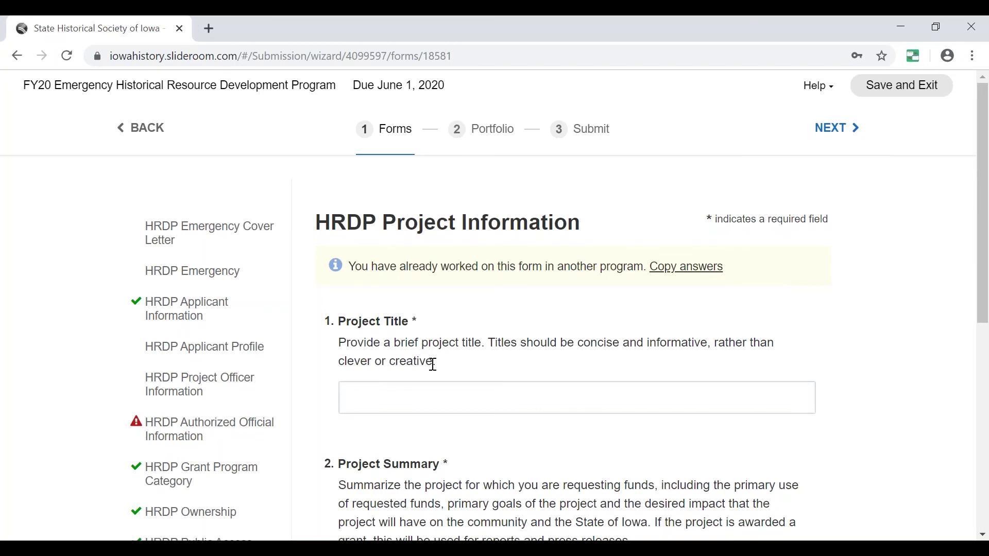
pyautogui.scroll(-5, 491, 350)
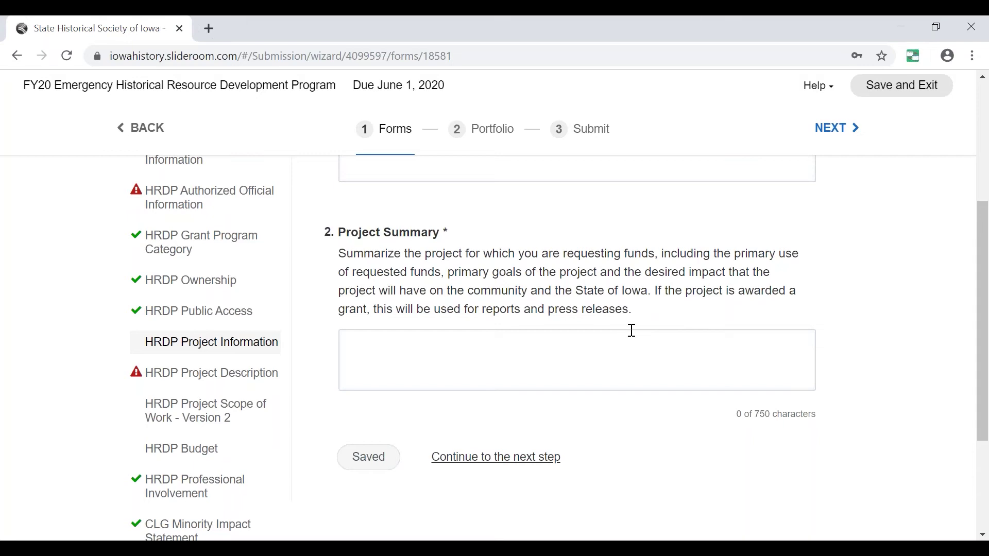
# Open the HRDP Project Scope of Work - Version 2 form.
pyautogui.click(156, 351)
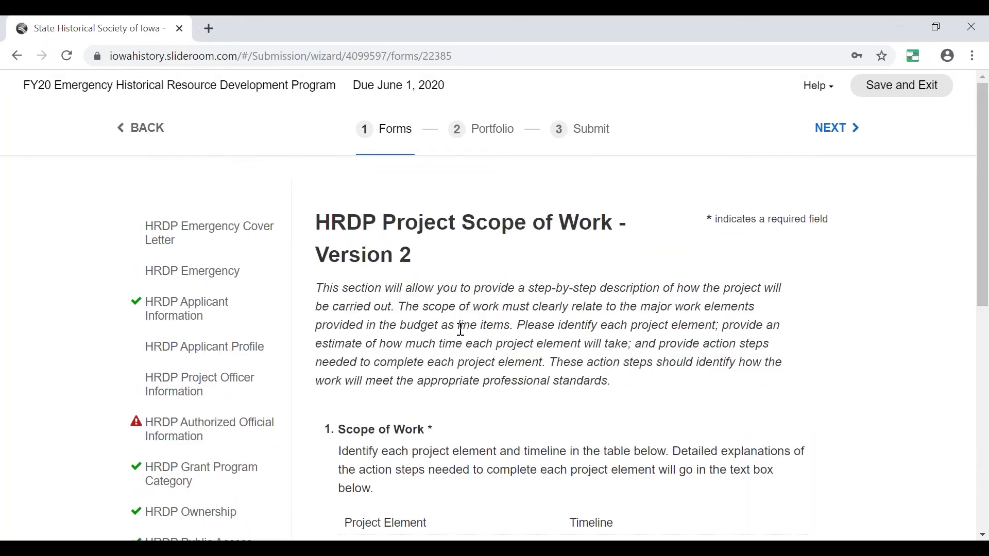
pyautogui.scroll(-1, 460, 330)
pyautogui.scroll(1, 460, 325)
pyautogui.scroll(-1, 469, 307)
pyautogui.scroll(-1, 470, 305)
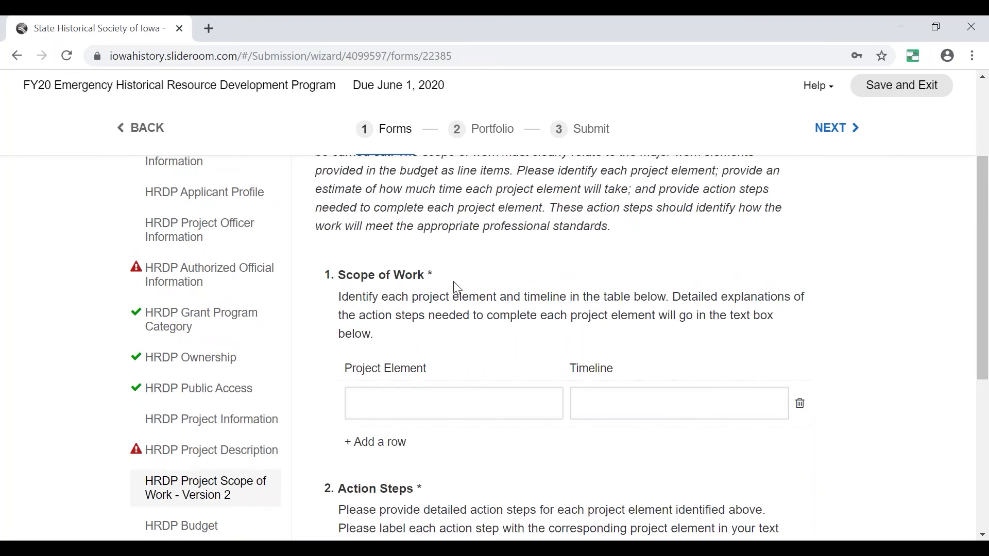
# Add three extra blank project element rows to the Scope of Work table.
pyautogui.click(372, 405)
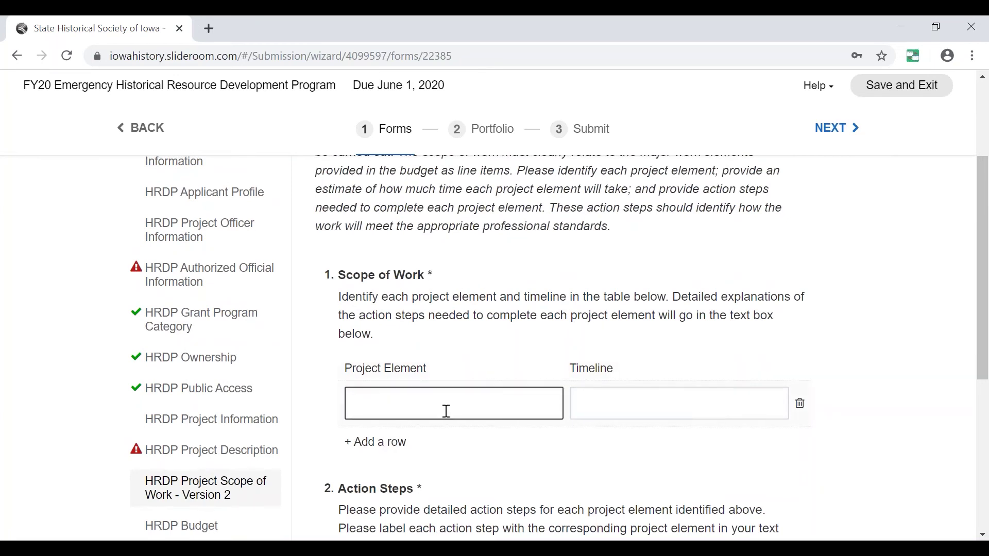
pyautogui.click(396, 442)
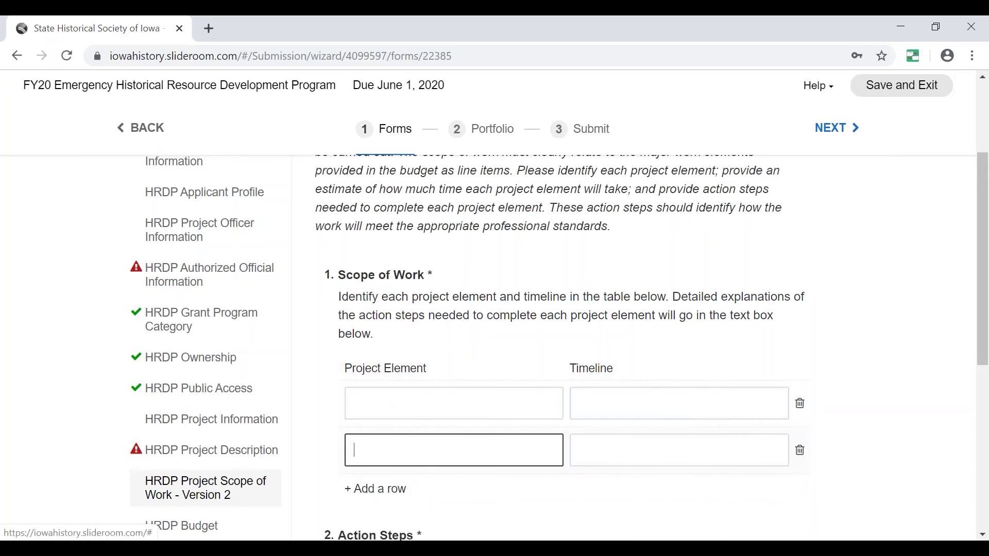
pyautogui.click(394, 485)
pyautogui.scroll(-3, 443, 463)
pyautogui.click(366, 381)
pyautogui.scroll(3, 391, 402)
pyautogui.click(427, 410)
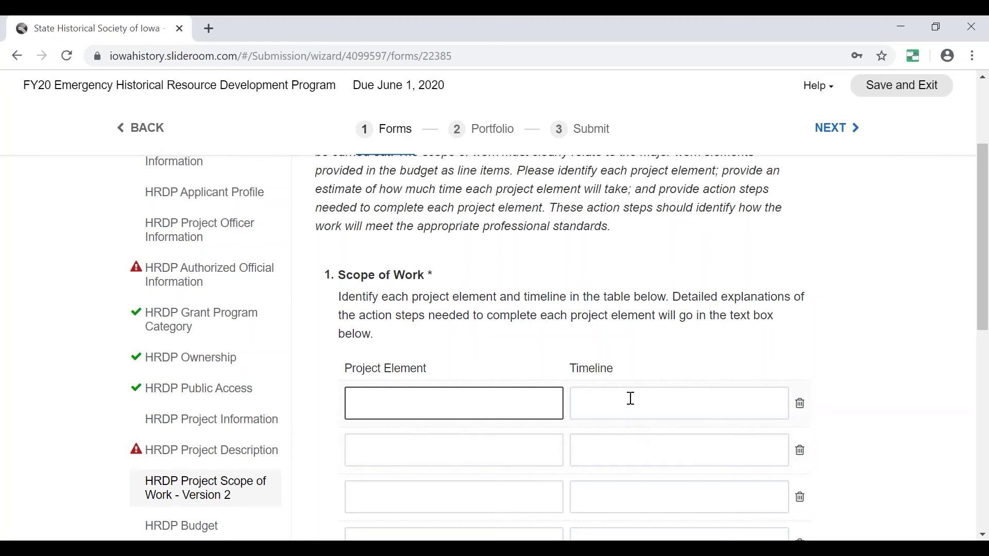
pyautogui.scroll(-2, 630, 398)
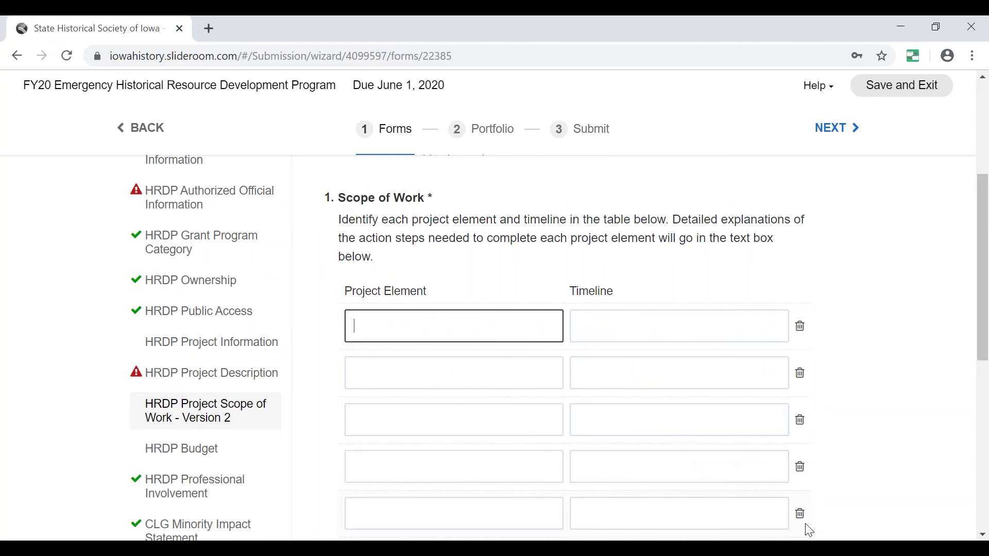
pyautogui.scroll(-4, 591, 457)
pyautogui.scroll(4, 499, 420)
# Delete the surplus last row from the Scope of Work table.
pyautogui.click(800, 517)
pyautogui.scroll(1, 379, 404)
pyautogui.scroll(-1, 410, 397)
pyautogui.scroll(-3, 412, 407)
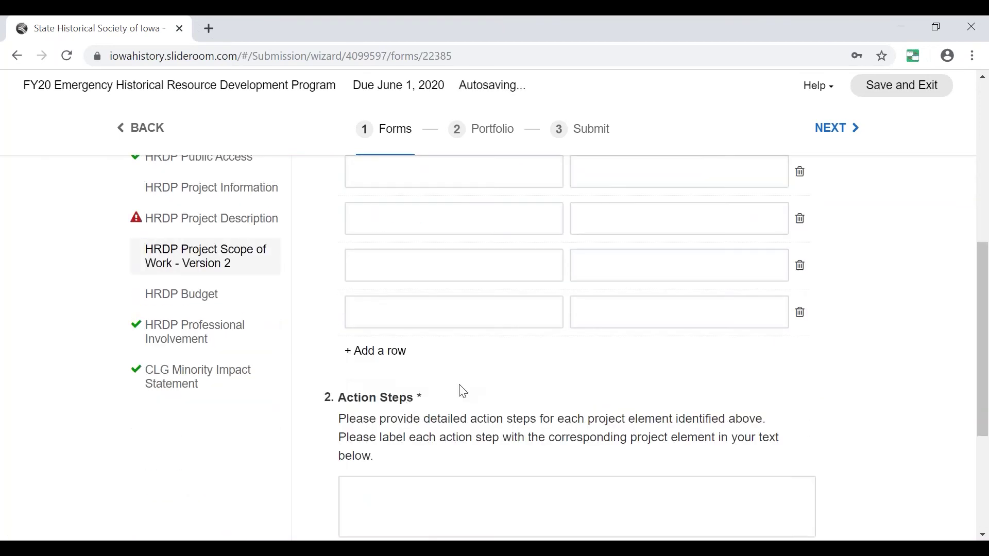
pyautogui.scroll(-3, 459, 391)
# Type 'This is what' in the Action Steps box.
pyautogui.click(358, 335)
pyautogui.scroll(1, 418, 306)
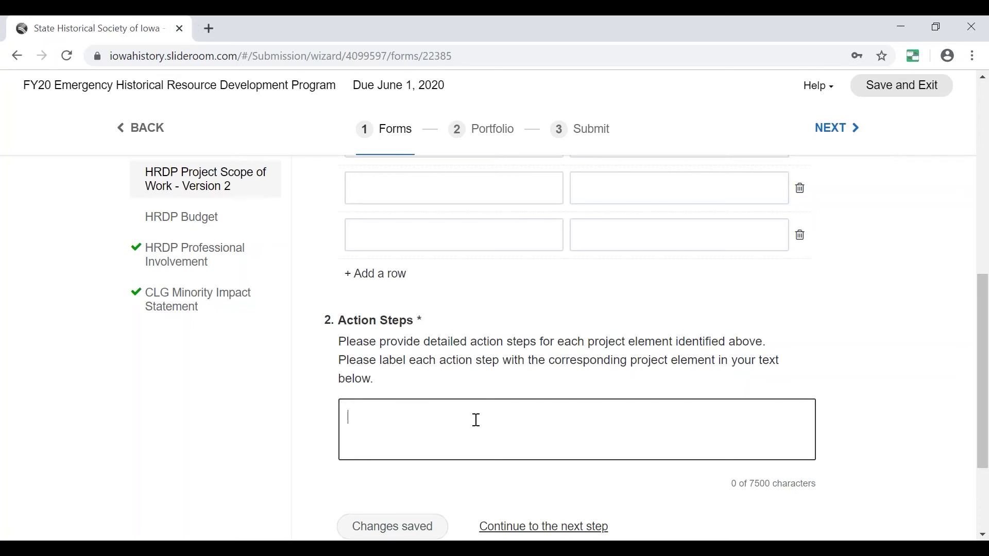
pyautogui.press('BackSpace')
pyautogui.write('his is what')
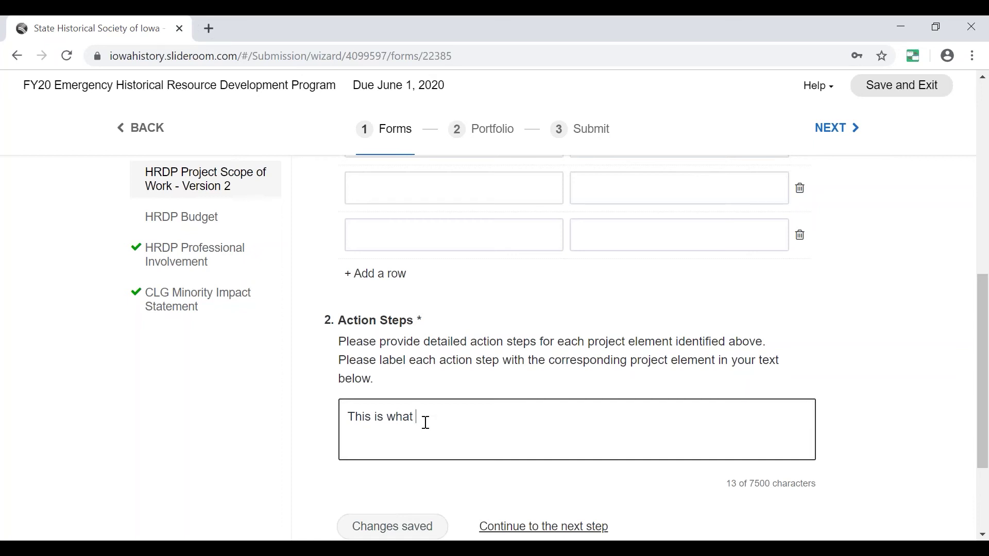
pyautogui.scroll(2, 427, 420)
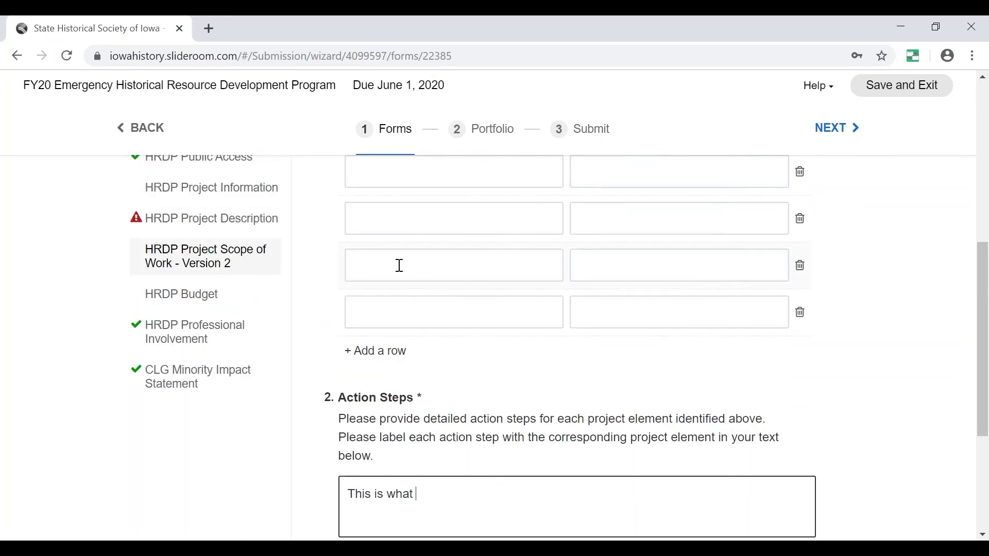
pyautogui.scroll(3, 397, 266)
pyautogui.scroll(-3, 375, 326)
pyautogui.scroll(-3, 465, 432)
# Continue past the unanswered Scope of Work question to reach the HRDP Budget form.
pyautogui.click(503, 448)
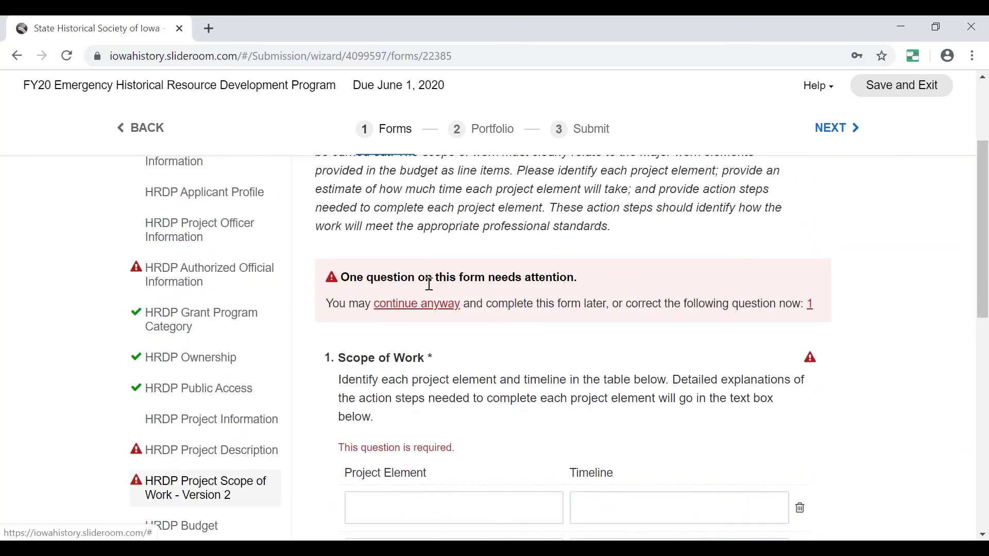
pyautogui.scroll(1, 430, 285)
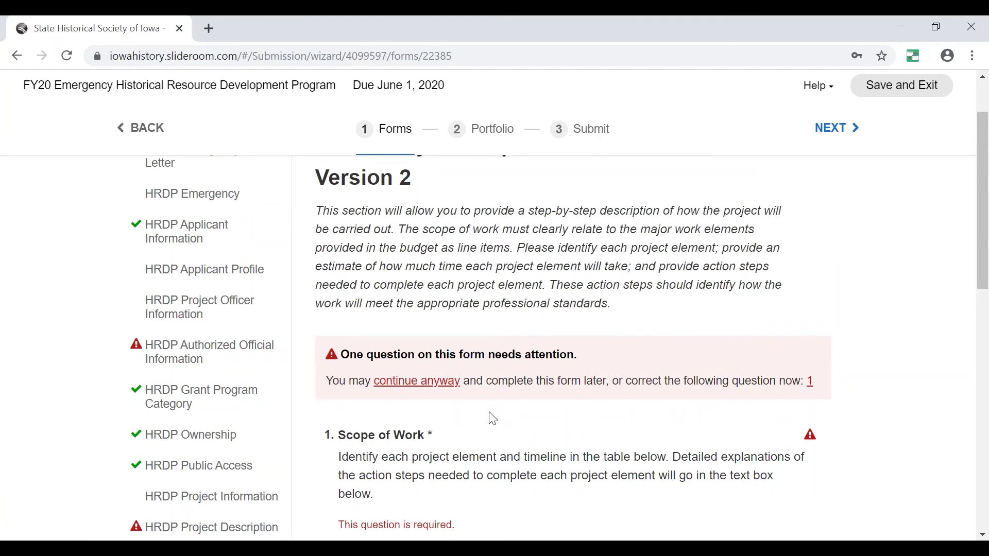
pyautogui.scroll(-6, 449, 459)
pyautogui.scroll(6, 446, 431)
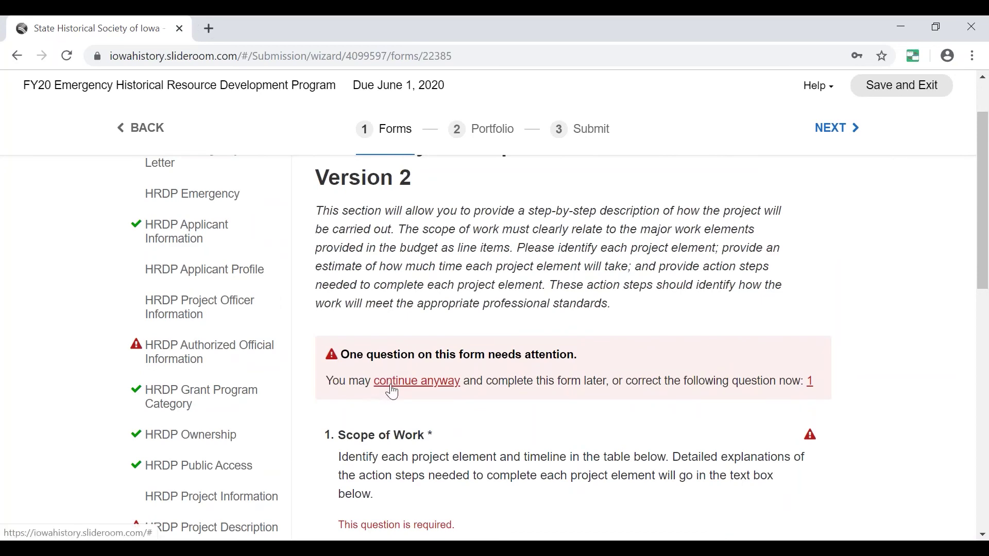
pyautogui.scroll(-4, 447, 363)
pyautogui.scroll(4, 447, 366)
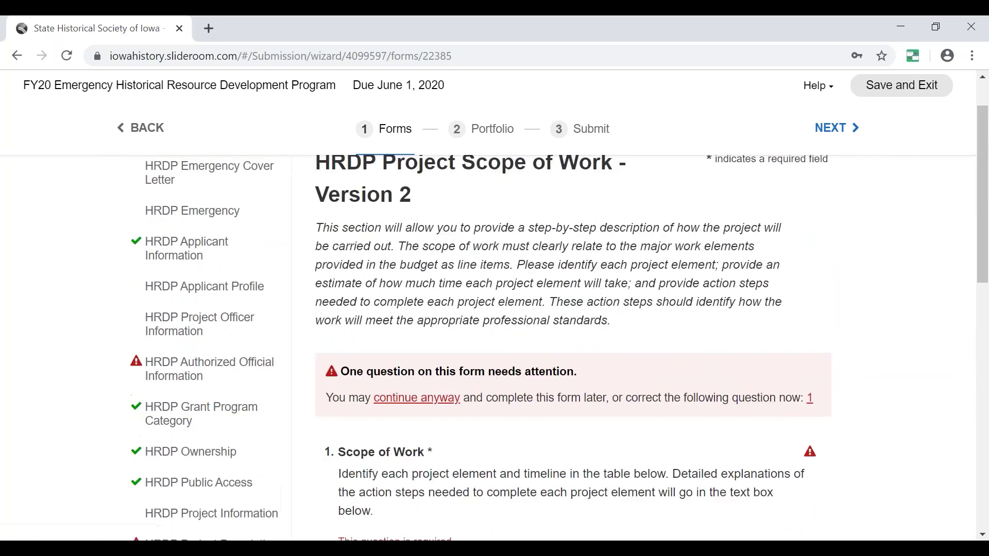
pyautogui.click(435, 390)
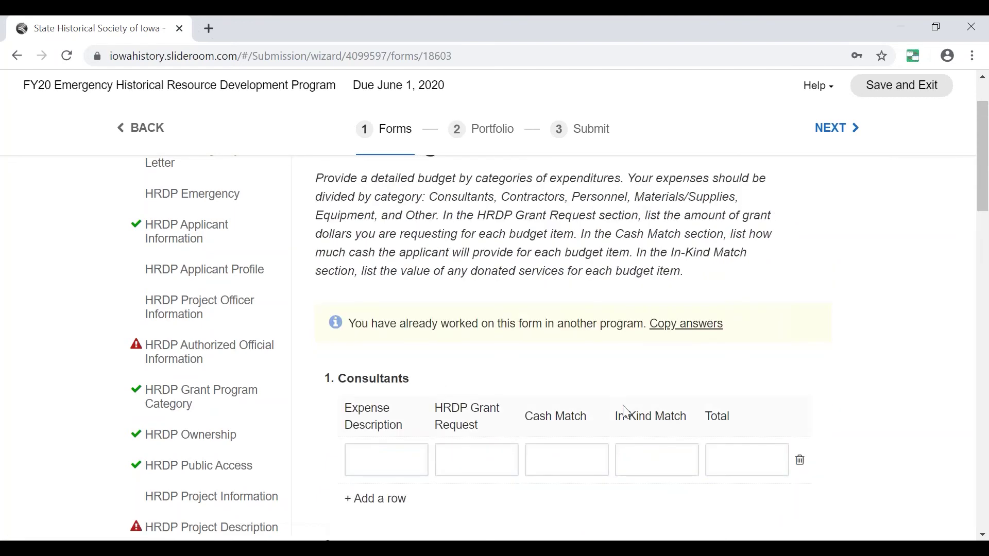
pyautogui.scroll(-3, 135, 396)
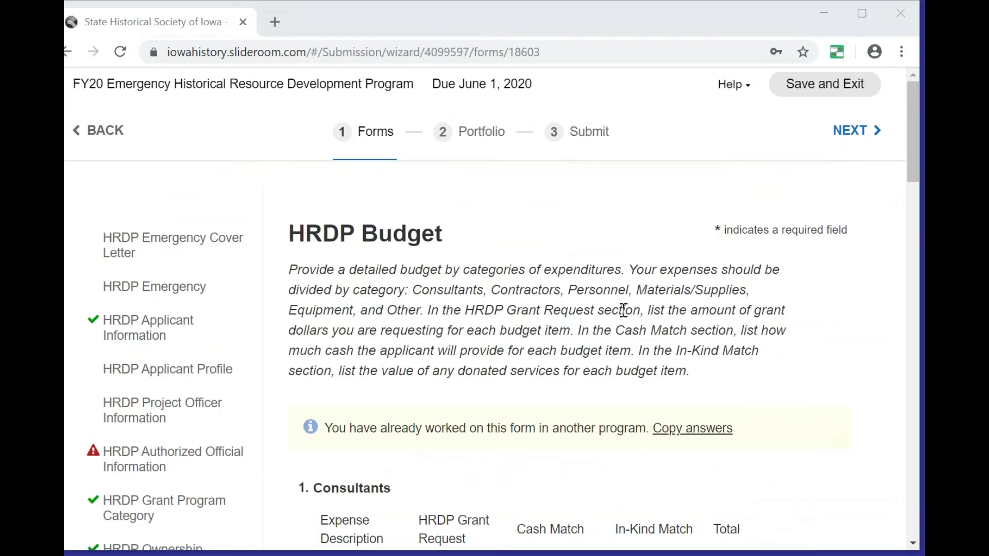
pyautogui.scroll(-5, 557, 330)
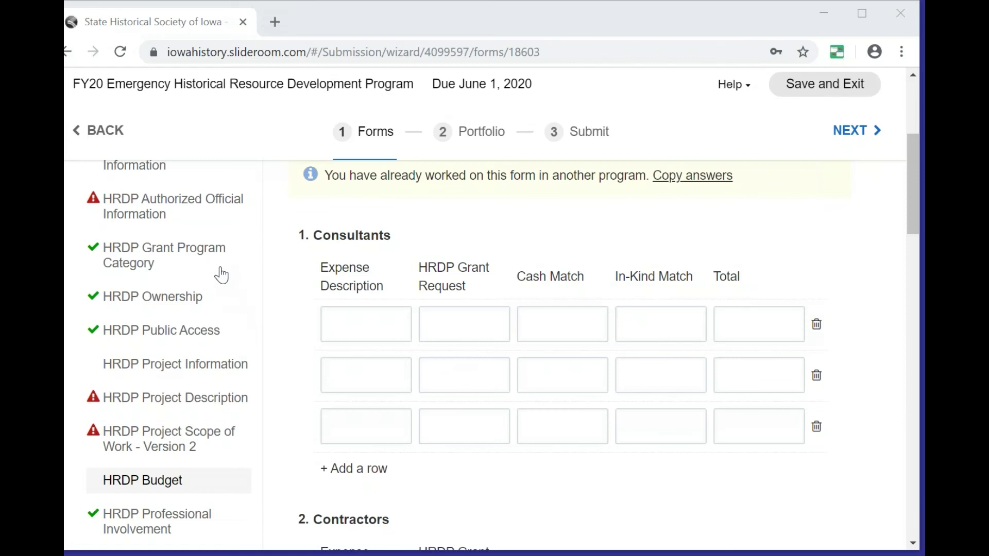
pyautogui.scroll(-2, 389, 350)
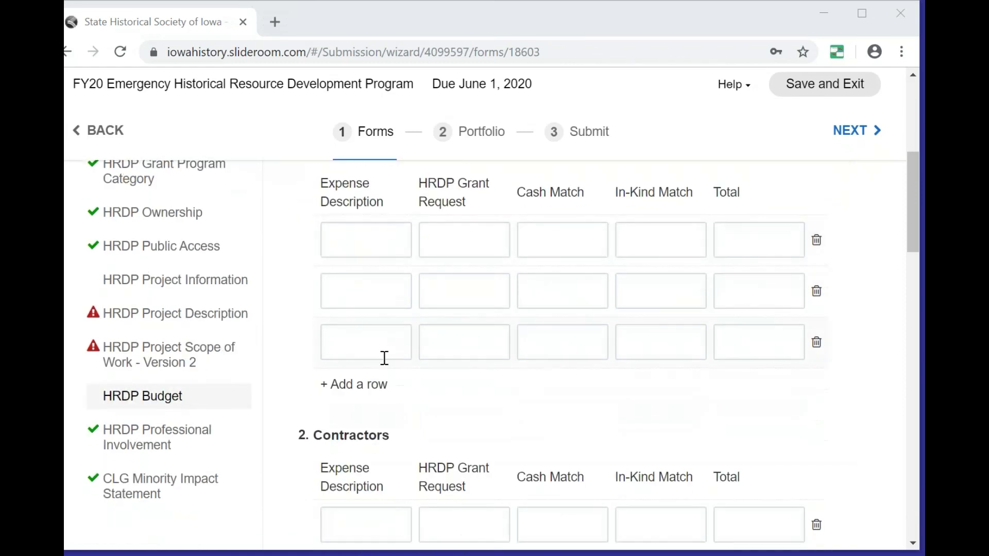
pyautogui.click(366, 394)
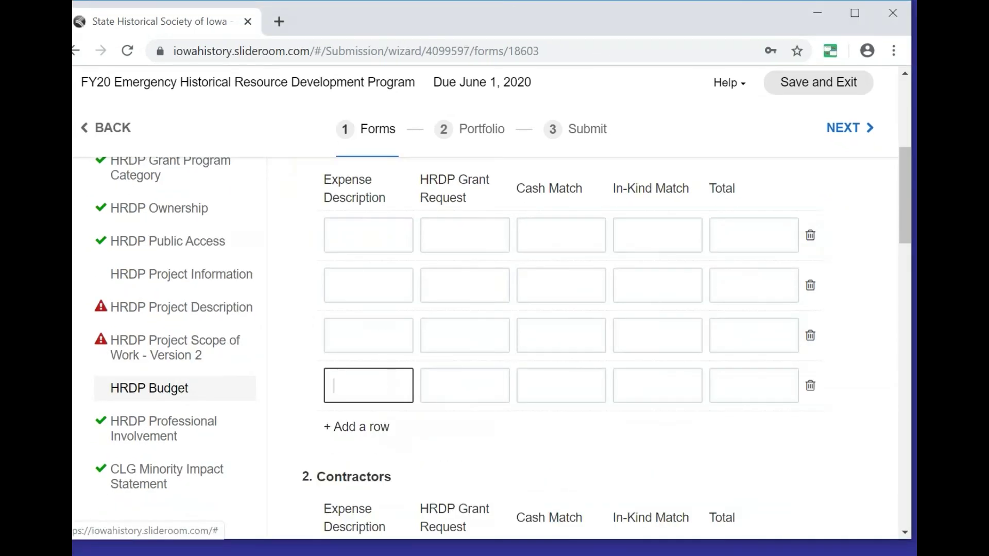
pyautogui.scroll(3, 366, 395)
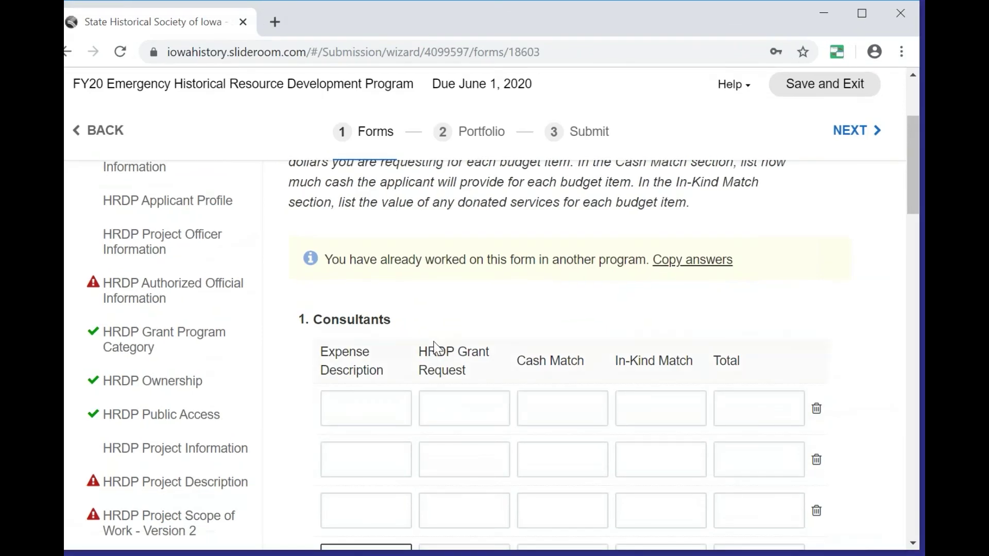
pyautogui.scroll(-8, 501, 371)
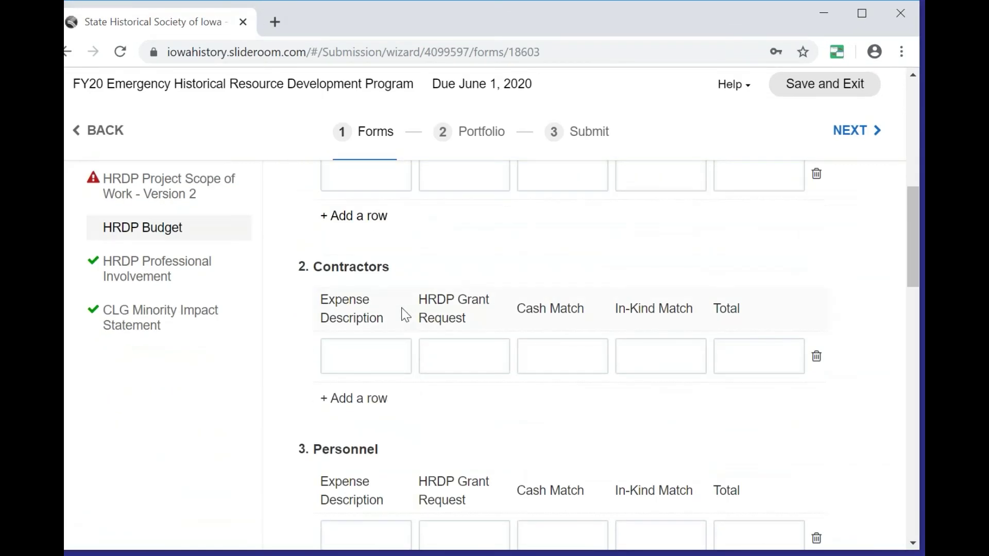
pyautogui.scroll(-3, 348, 250)
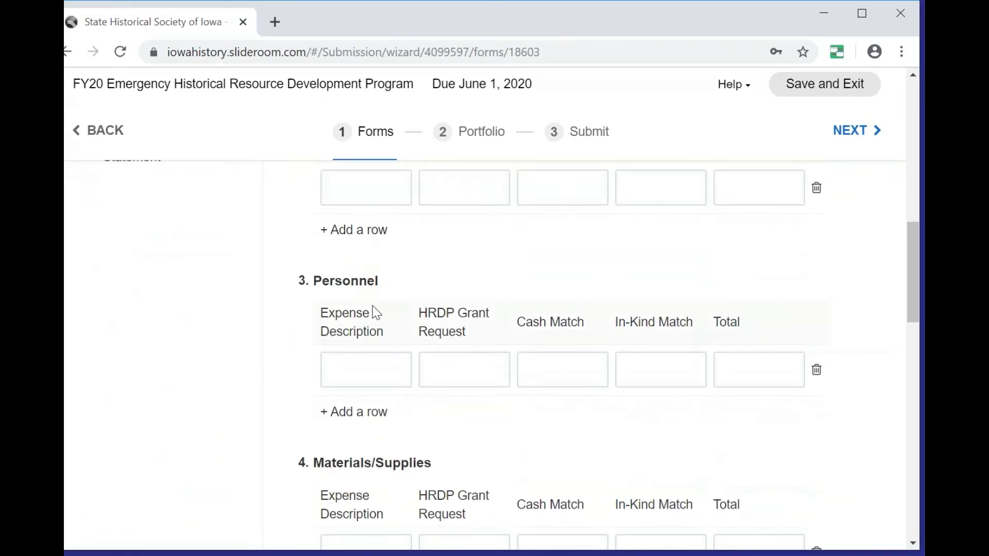
pyautogui.scroll(-2, 470, 427)
pyautogui.scroll(12, 470, 429)
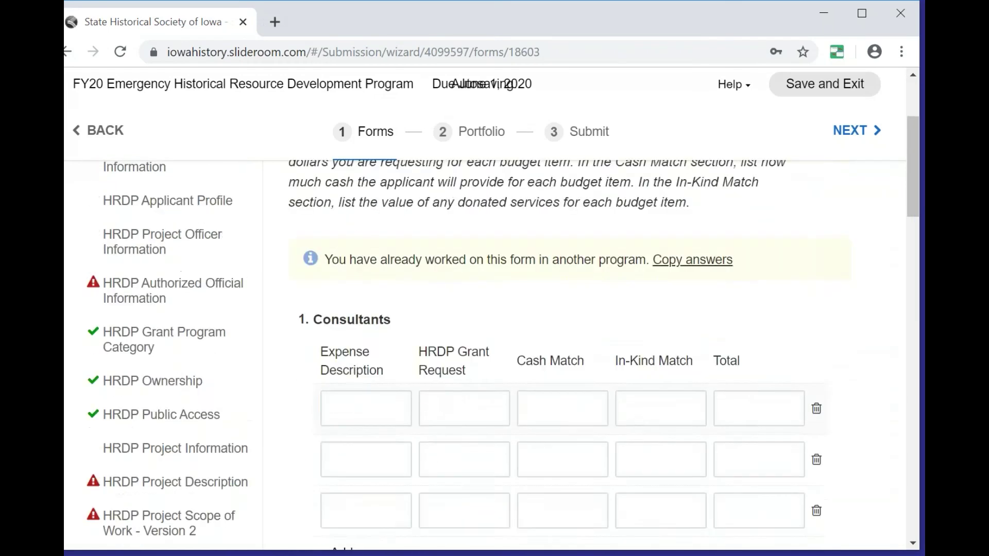
pyautogui.scroll(-3, 366, 335)
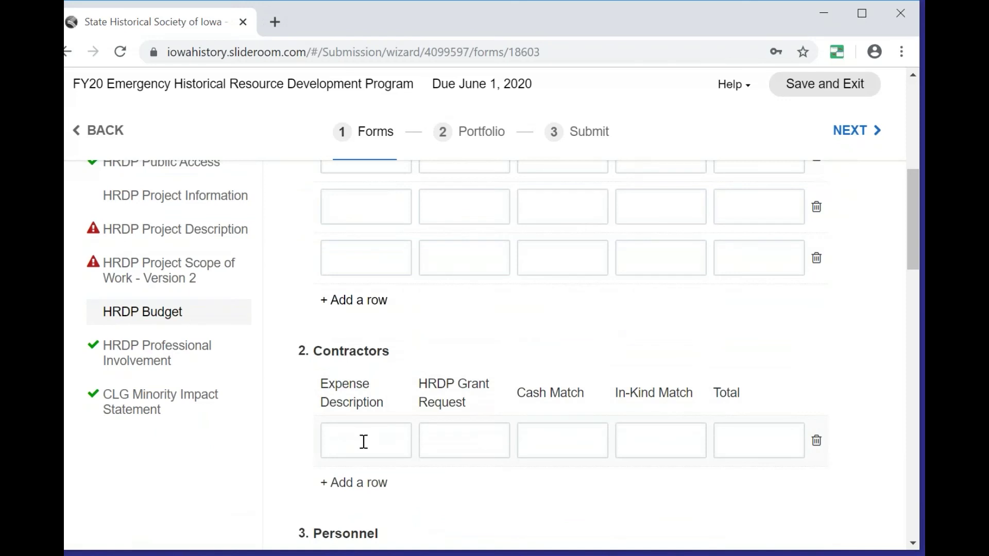
pyautogui.scroll(-3, 402, 457)
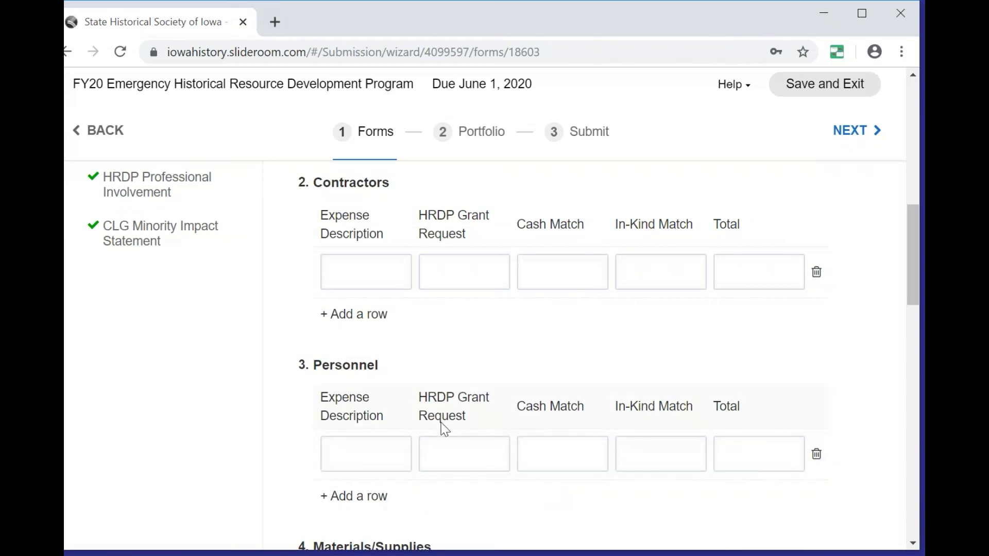
# Scroll through the budget sections down to Totals and back up to 2. Contractors.
pyautogui.scroll(1, 595, 354)
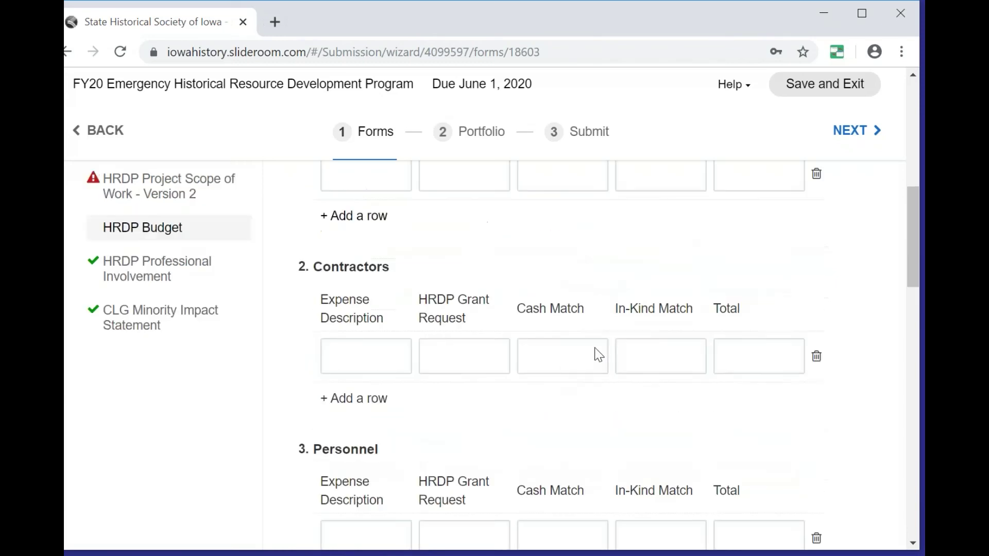
pyautogui.scroll(-1, 594, 354)
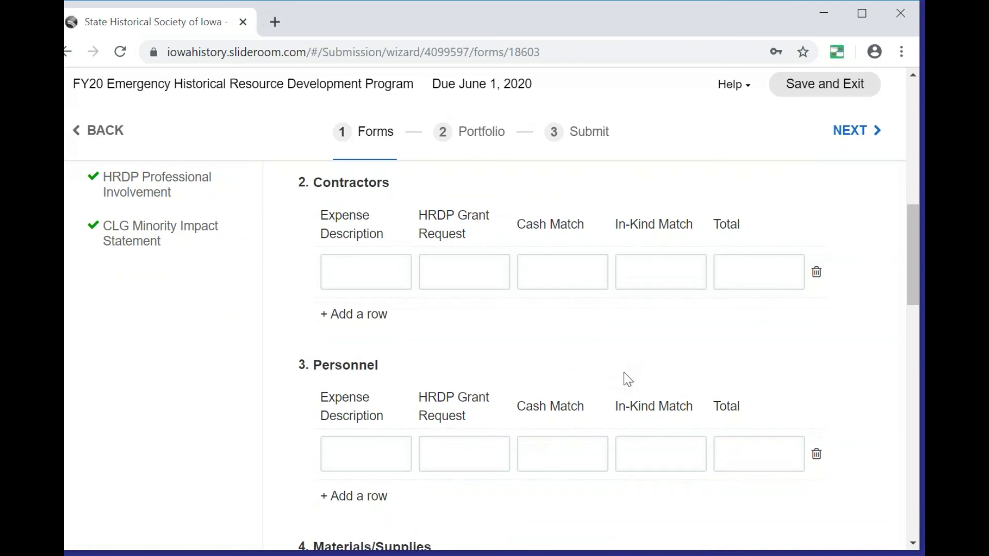
pyautogui.scroll(-2, 637, 389)
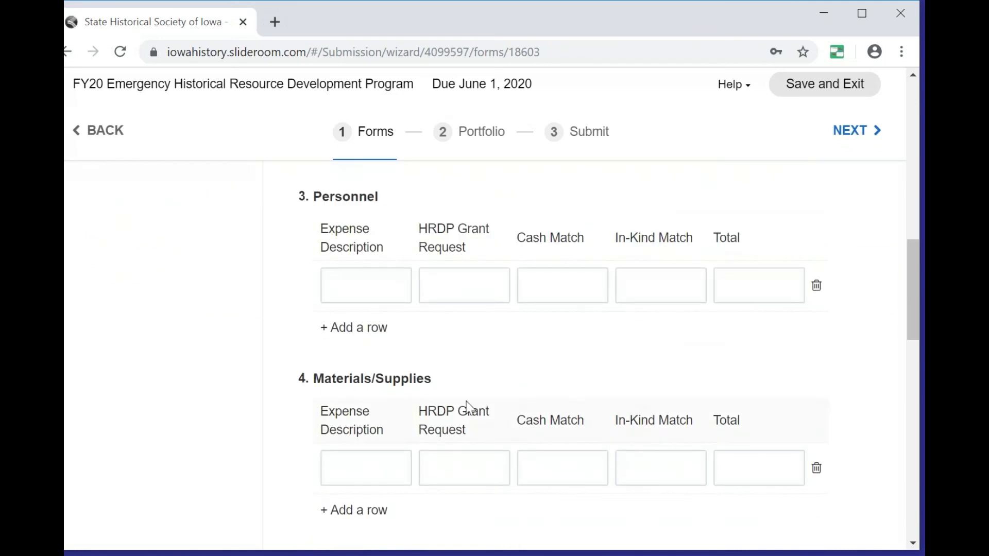
pyautogui.scroll(-3, 480, 382)
pyautogui.scroll(-2, 512, 433)
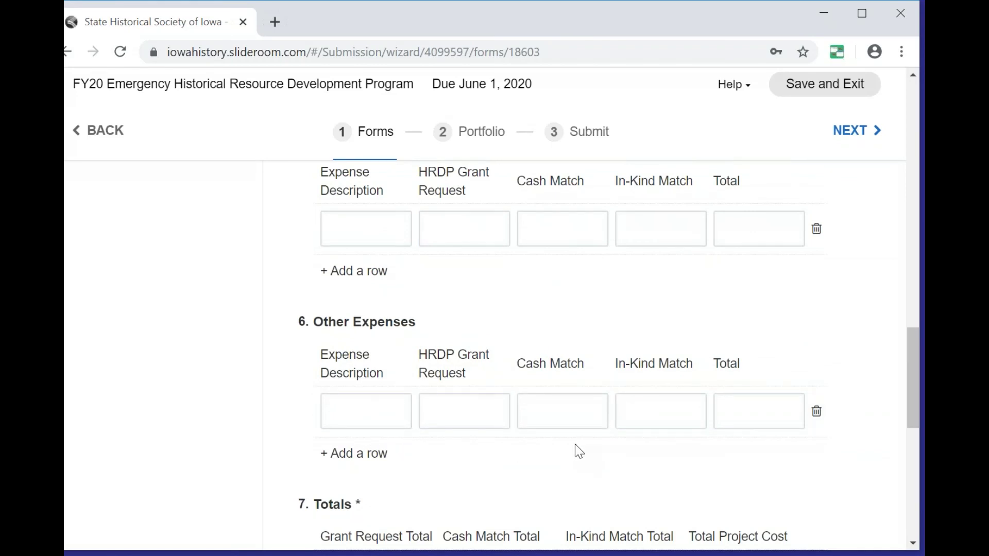
pyautogui.scroll(-2, 578, 451)
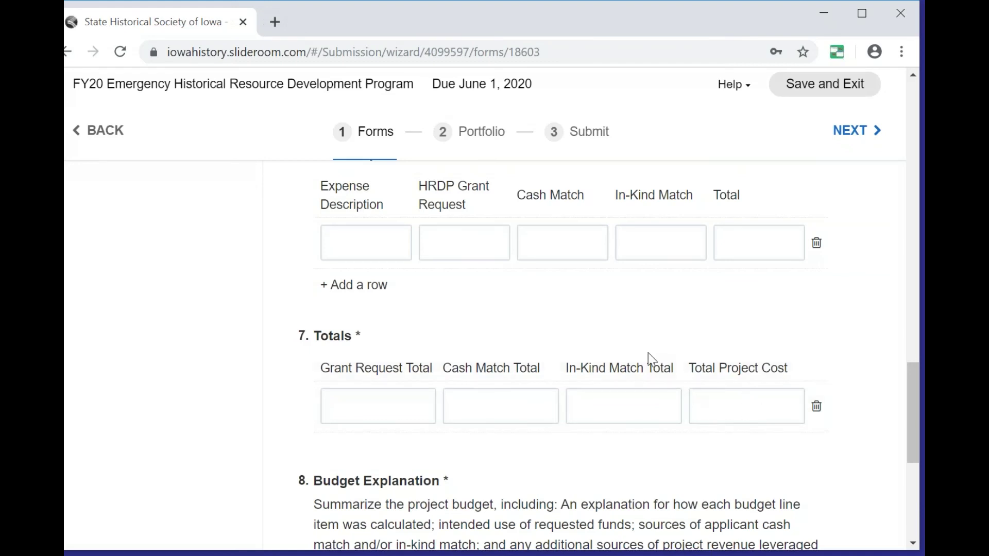
pyautogui.scroll(5, 644, 355)
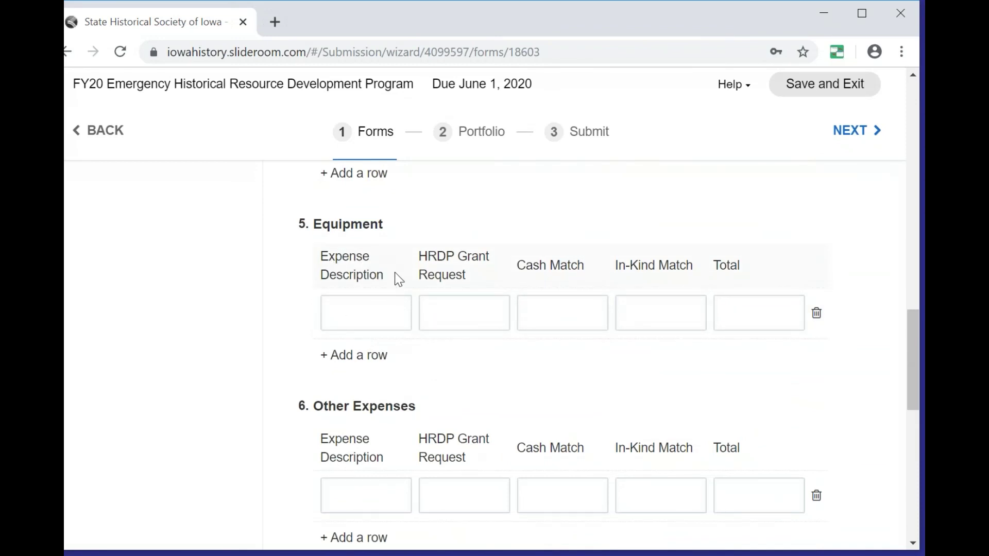
pyautogui.scroll(10, 393, 280)
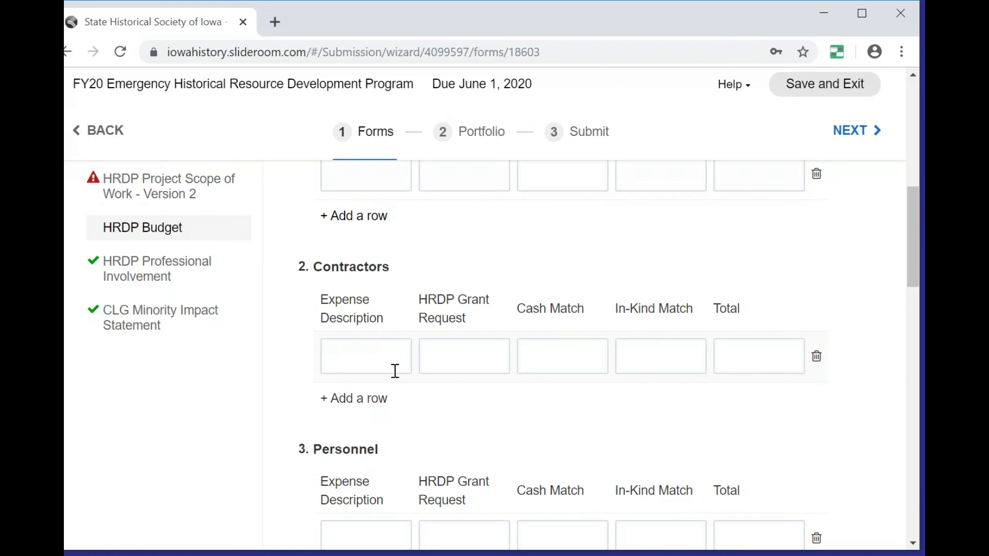
# Add a second, empty expense row to the Contractors table.
pyautogui.click(337, 397)
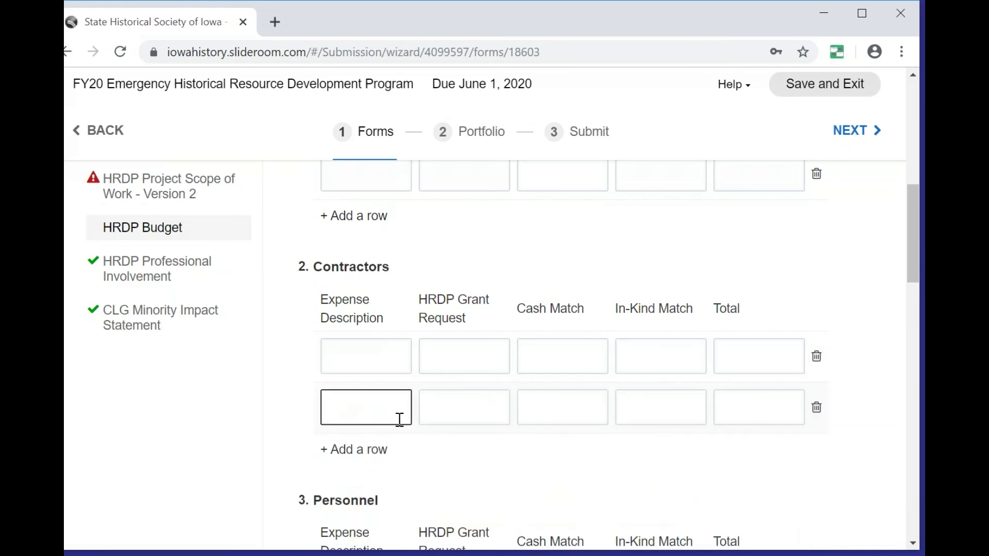
pyautogui.scroll(2, 513, 458)
pyautogui.scroll(-10, 513, 459)
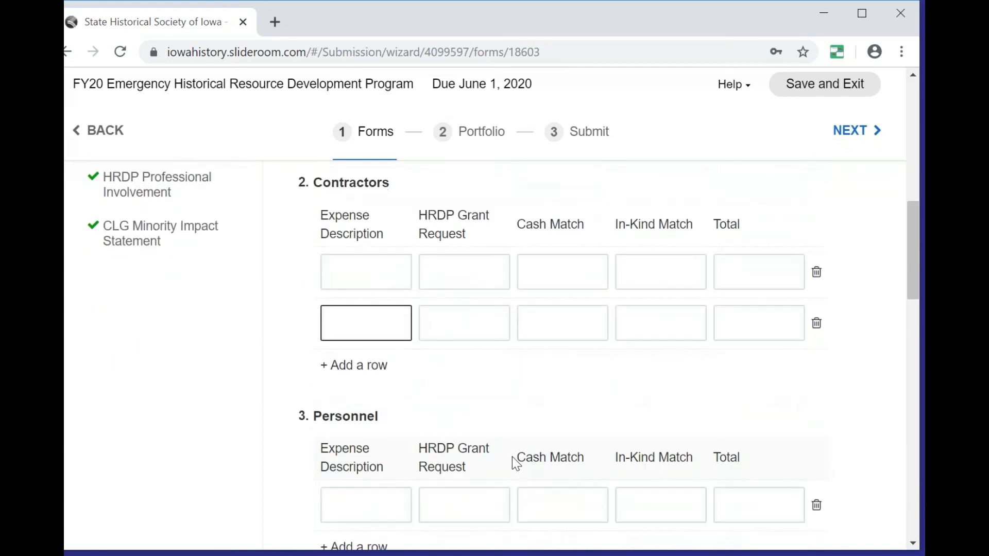
# Scroll down the budget form to section 8, Budget Explanation.
pyautogui.scroll(-12, 517, 453)
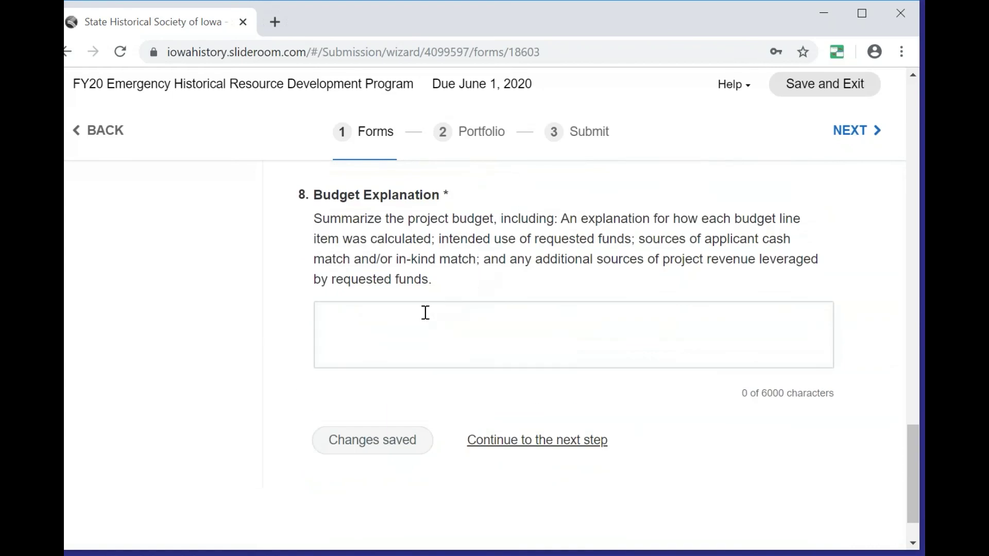
pyautogui.scroll(-1, 371, 326)
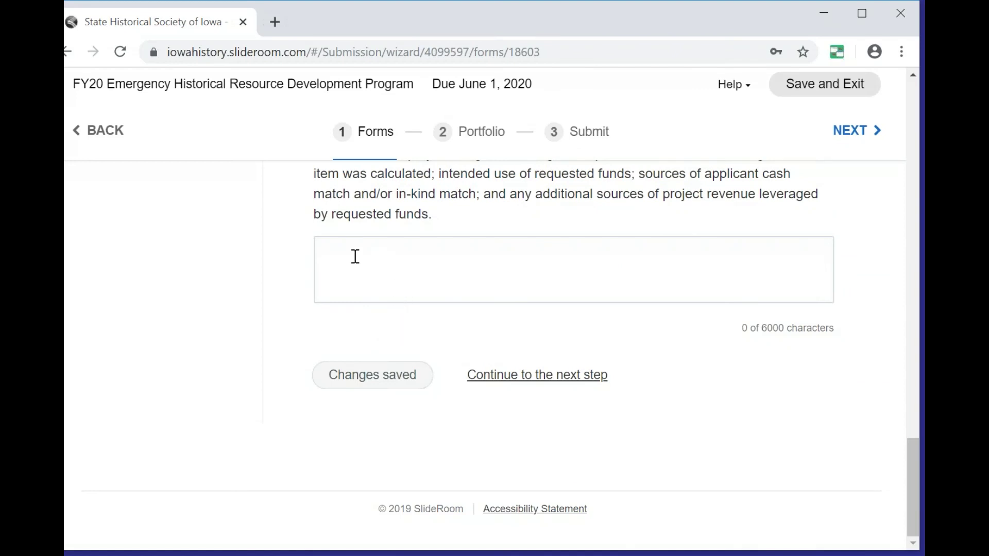
pyautogui.scroll(5, 358, 257)
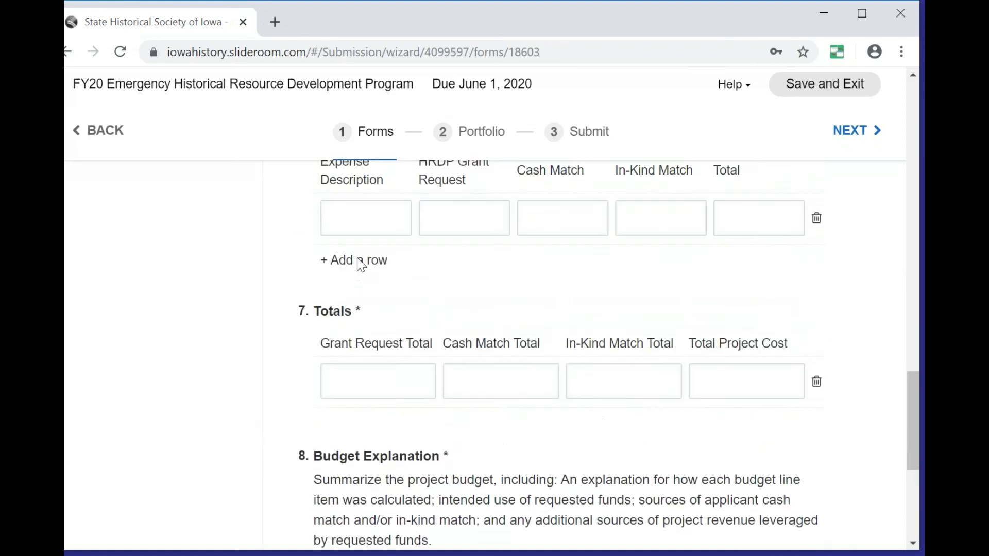
pyautogui.scroll(-4, 360, 261)
pyautogui.scroll(1, 377, 311)
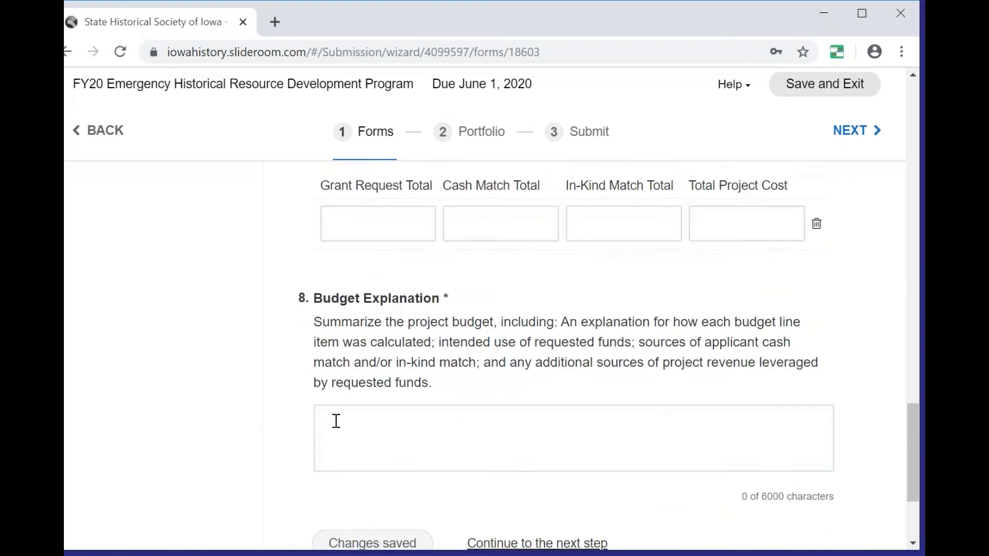
pyautogui.scroll(-2, 333, 418)
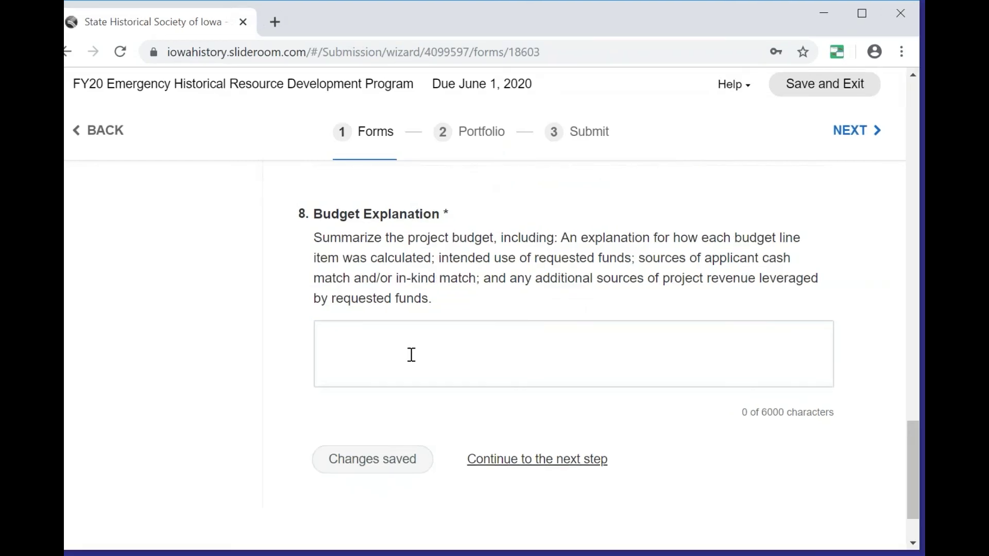
pyautogui.scroll(2, 515, 306)
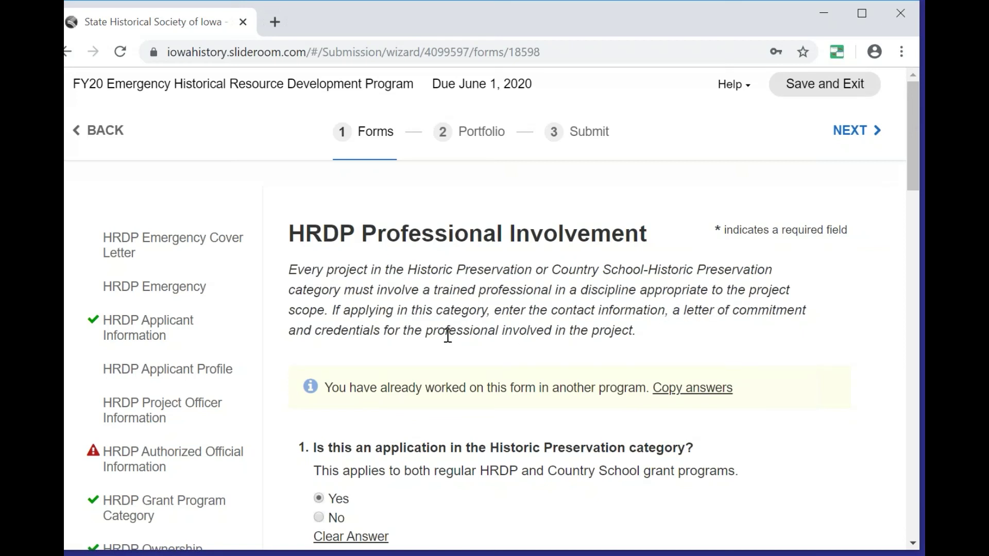
pyautogui.scroll(-2, 464, 338)
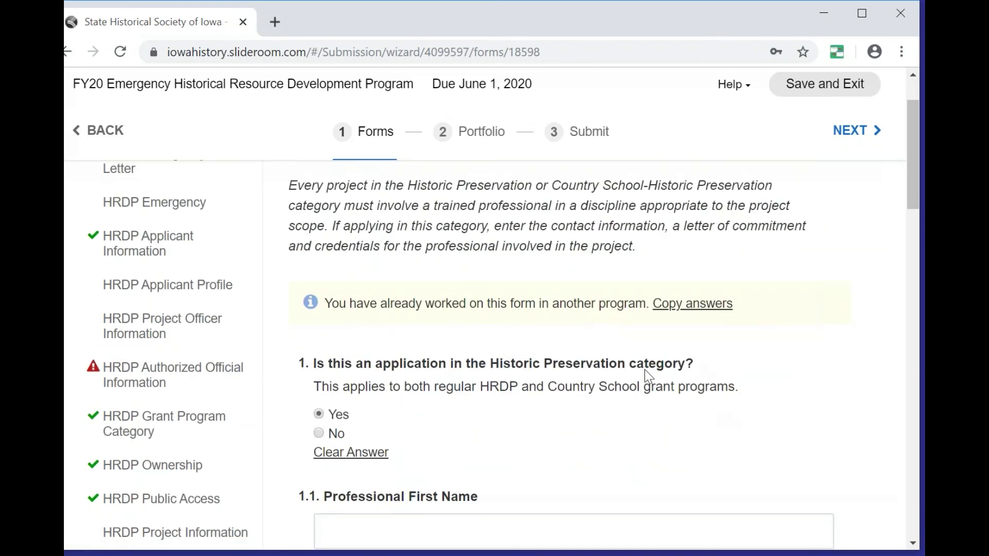
pyautogui.click(319, 433)
pyautogui.scroll(-2, 487, 422)
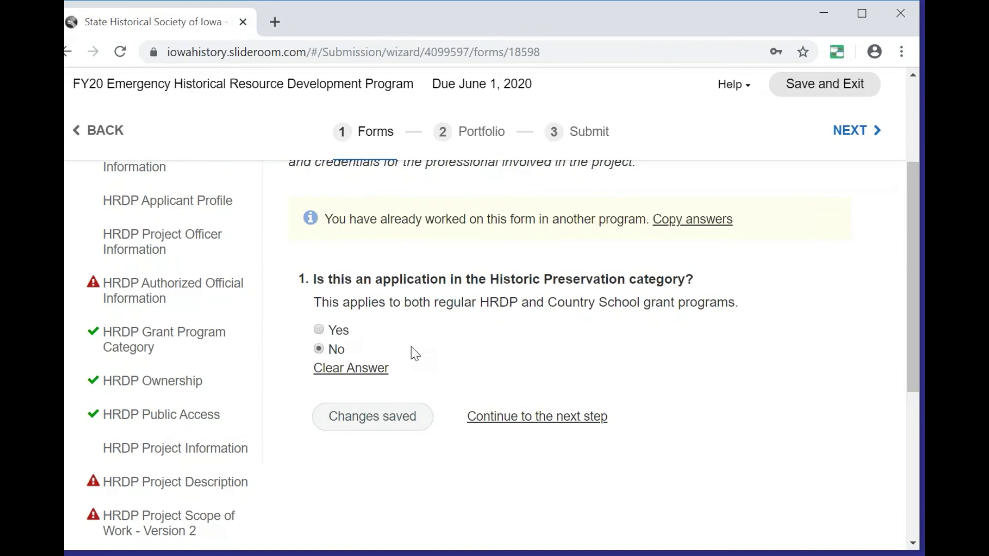
pyautogui.press('Up')
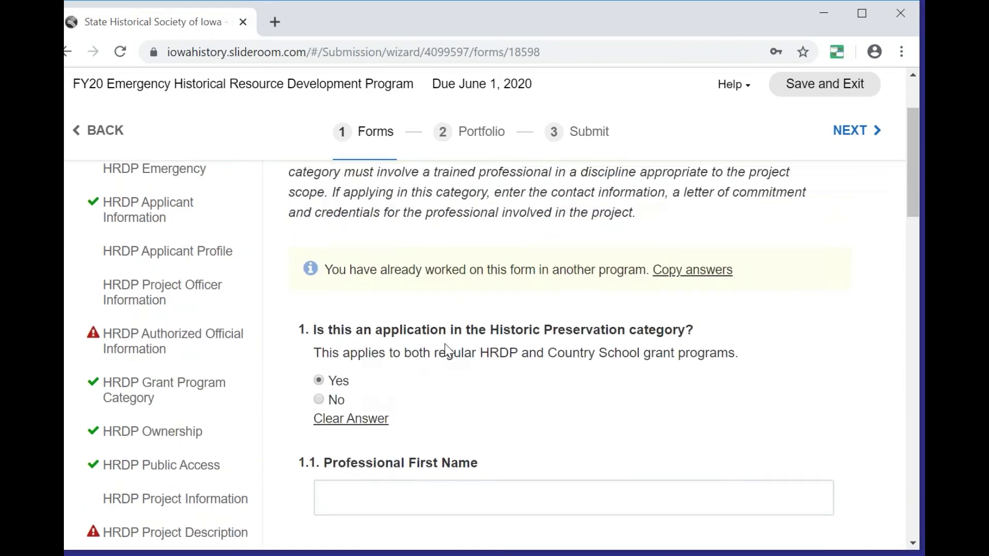
pyautogui.scroll(-3, 446, 349)
pyautogui.scroll(-3, 404, 270)
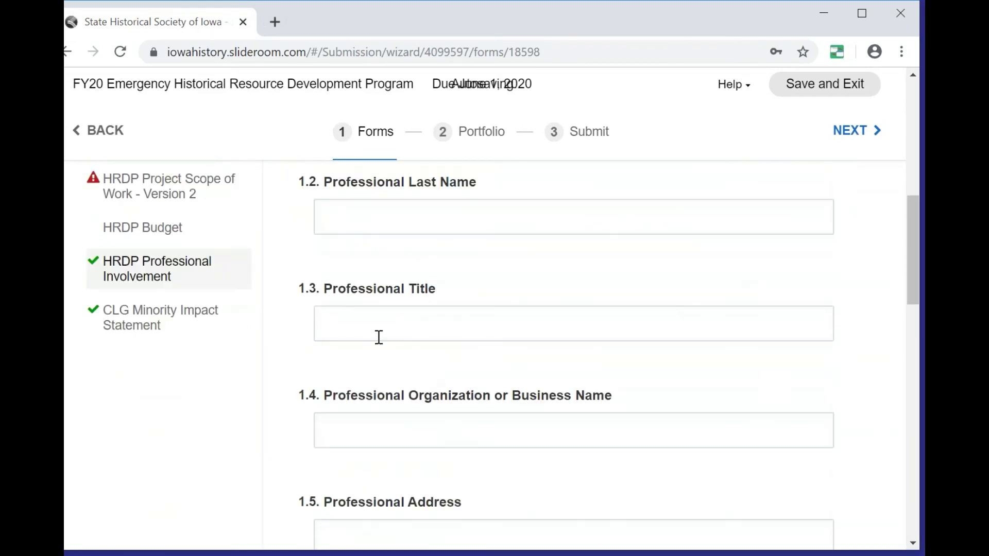
pyautogui.scroll(-5, 422, 329)
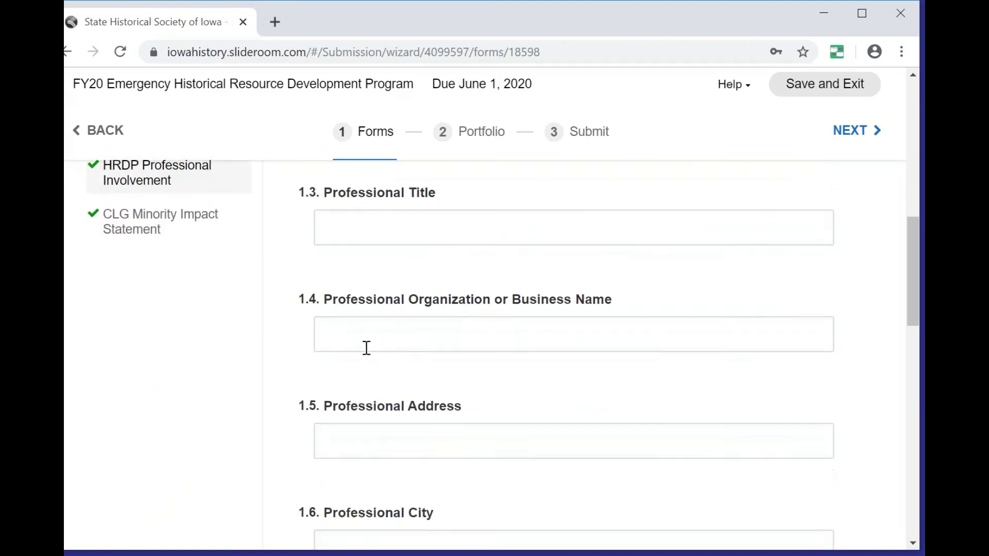
pyautogui.scroll(1, 370, 219)
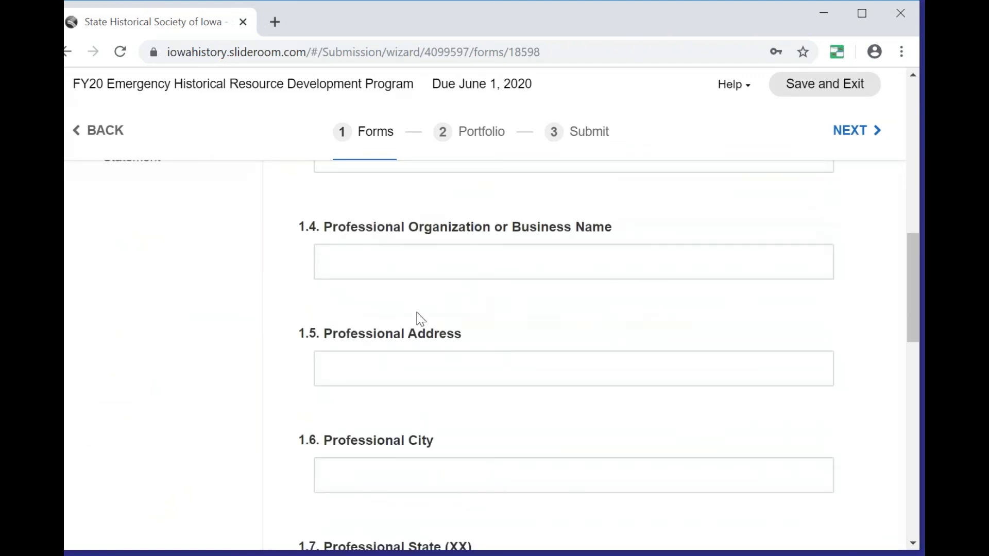
pyautogui.scroll(-1, 416, 313)
pyautogui.scroll(-5, 419, 317)
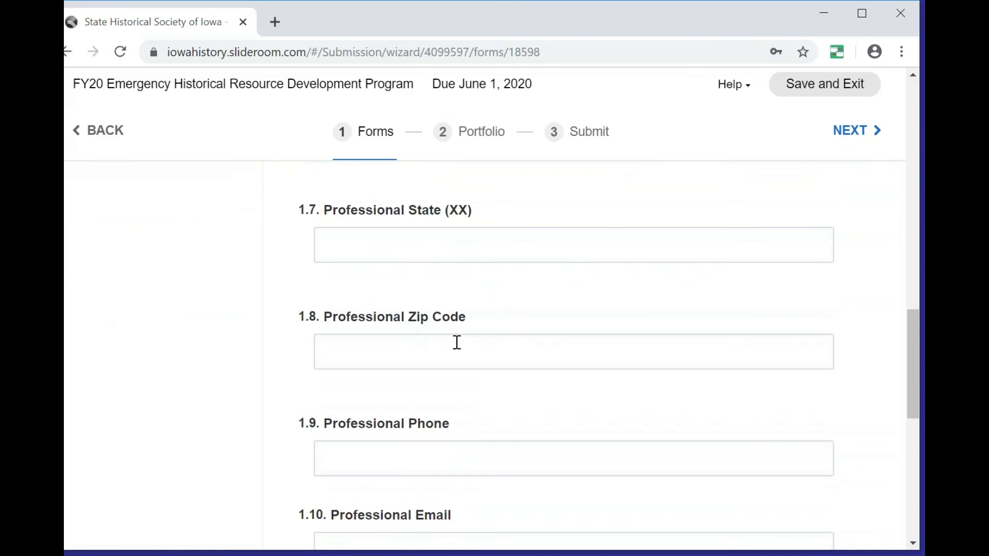
pyautogui.scroll(-6, 432, 350)
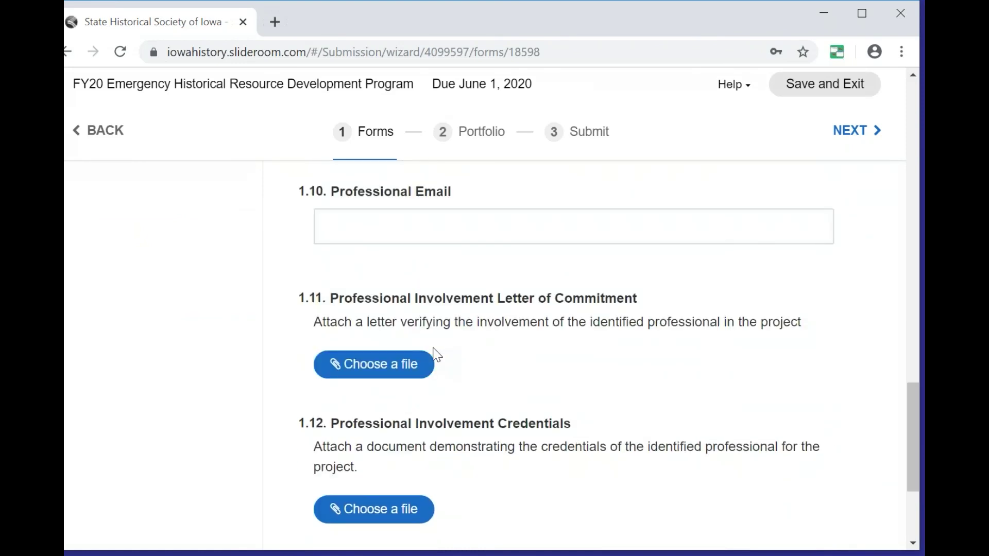